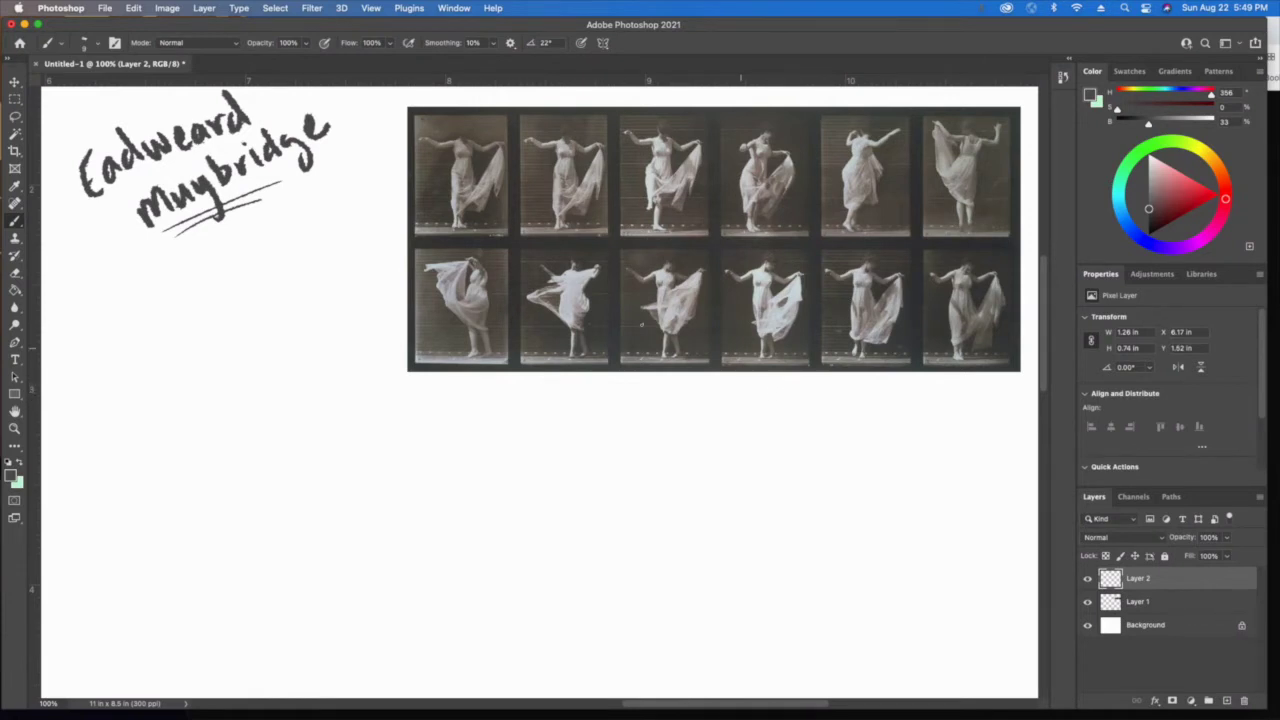
- Trace a light green gesture figure over the fourth dancer in the lower photo row on Layer 2
key(x)
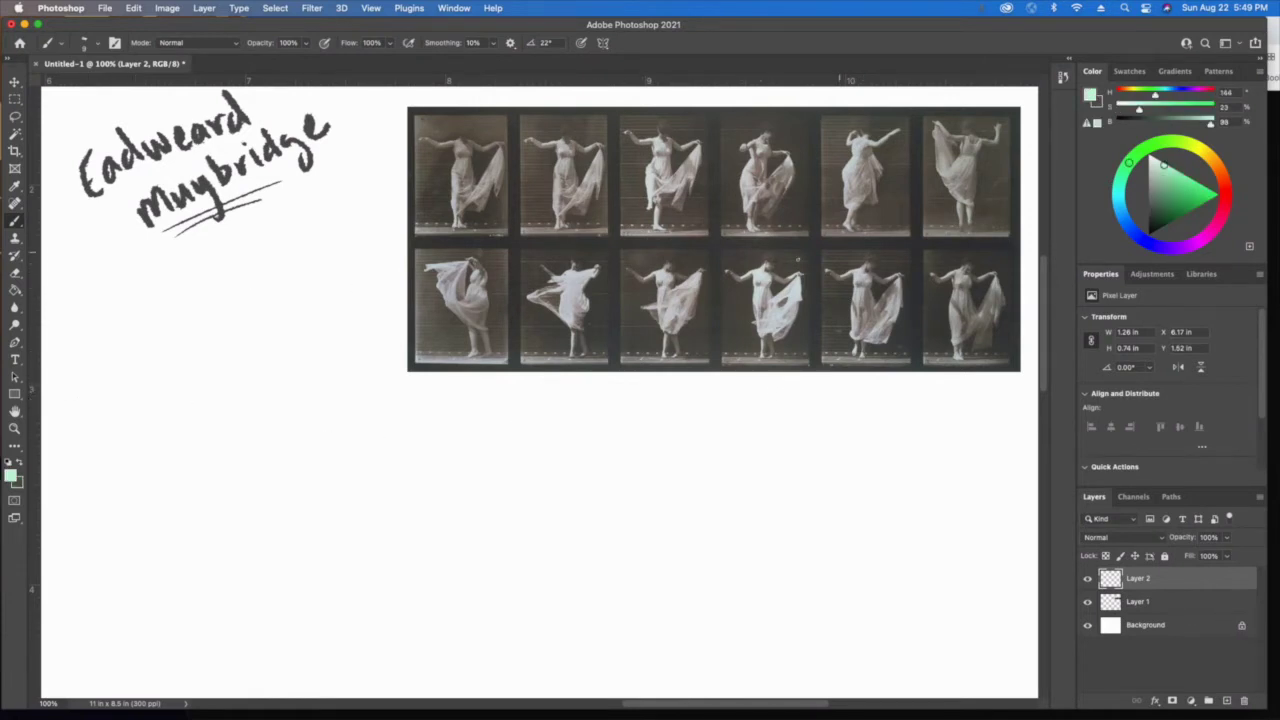
drag(763, 265, 771, 255)
drag(762, 296, 763, 320)
mouse_move(765, 273)
mouse_down()
mouse_move(774, 294)
mouse_move(756, 318)
mouse_move(776, 316)
mouse_move(760, 320)
mouse_move(762, 356)
mouse_move(771, 320)
mouse_move(762, 356)
mouse_move(776, 355)
mouse_move(771, 333)
mouse_up()
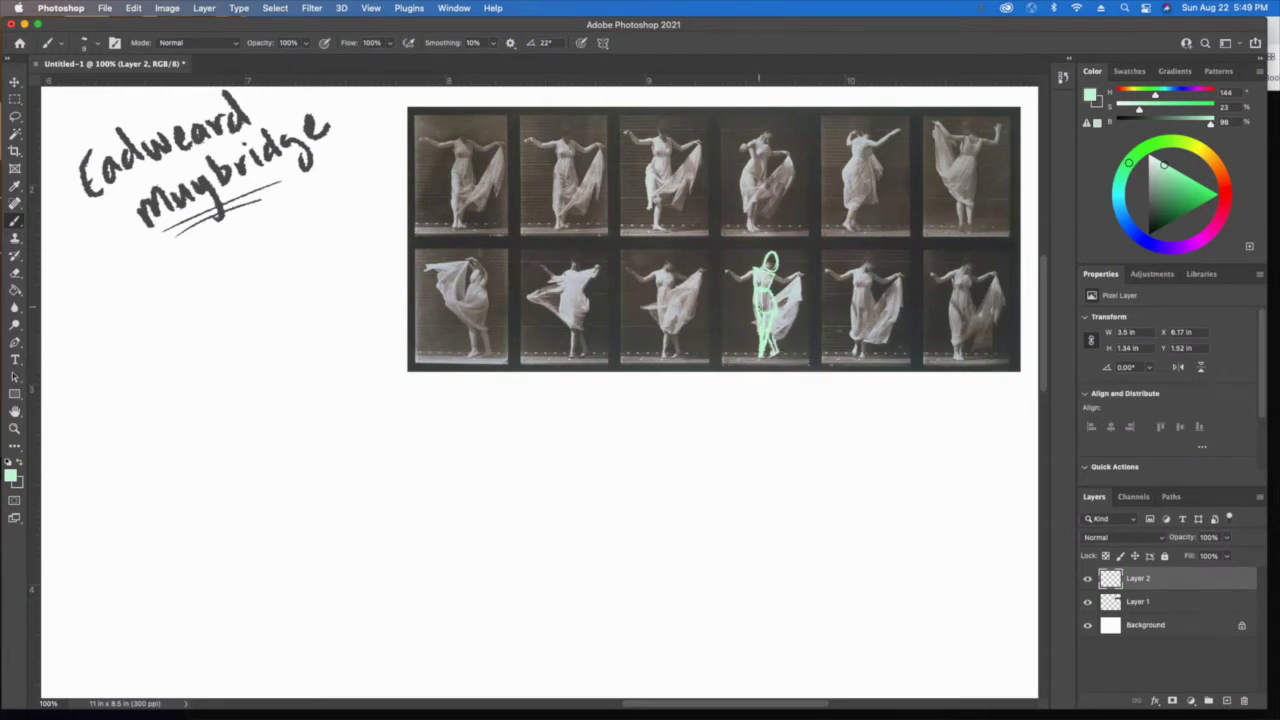
mouse_move(756, 270)
mouse_down()
mouse_move(738, 284)
mouse_move(724, 274)
mouse_move(801, 272)
mouse_move(787, 280)
mouse_up()
click(1087, 579)
click(1087, 579)
- Move the traced green figure off its photo into the empty canvas area below the photo grid and deselect it
click(15, 98)
drag(721, 238, 819, 385)
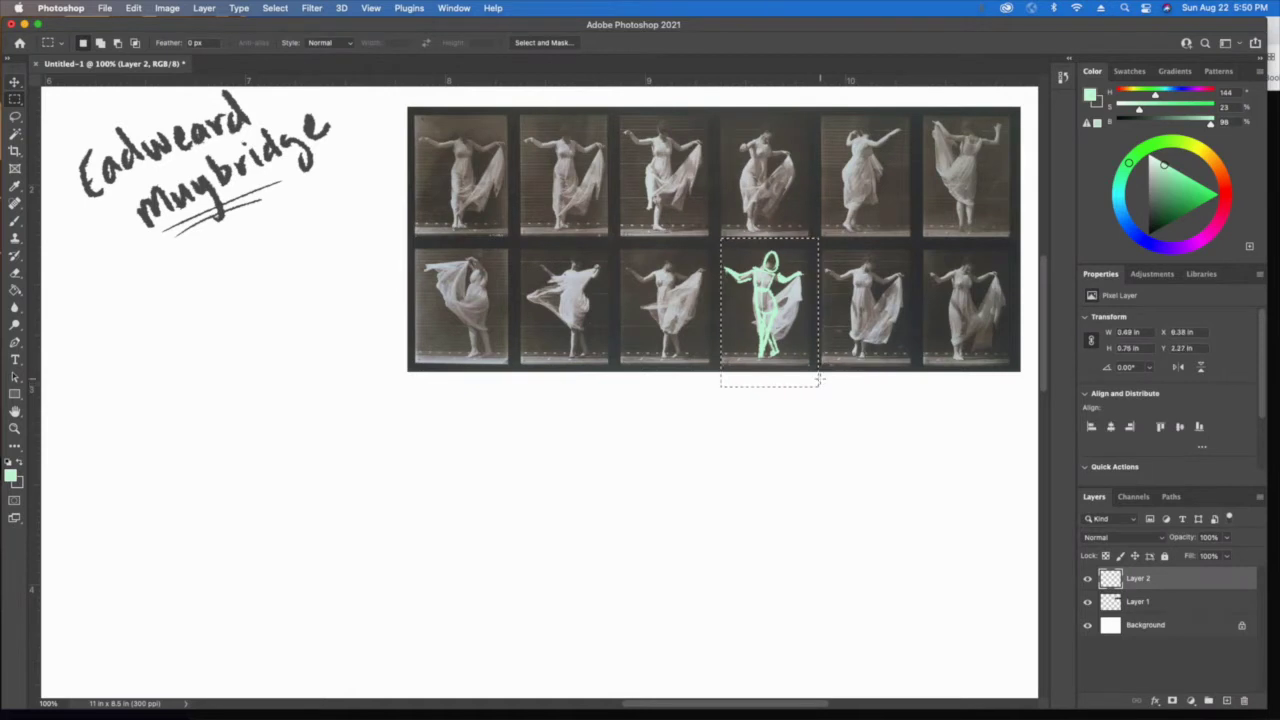
key(super+t)
drag(756, 296, 854, 506)
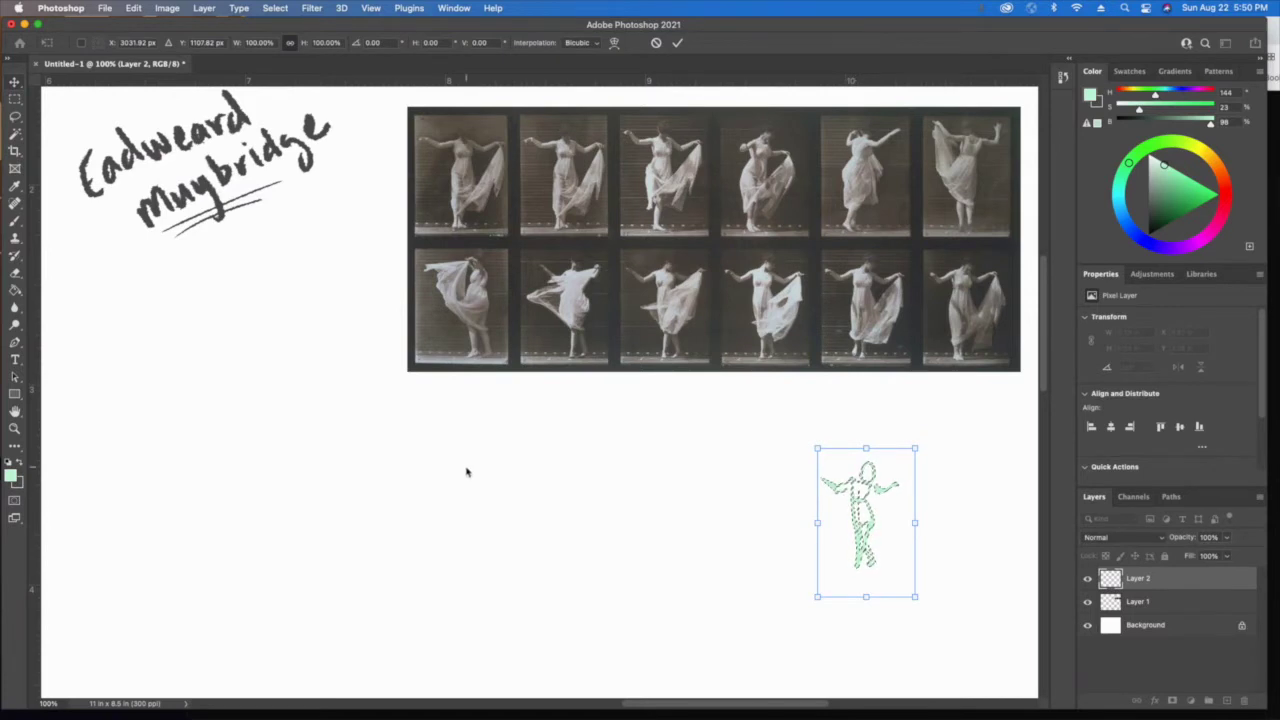
key(Return)
key(super+d)
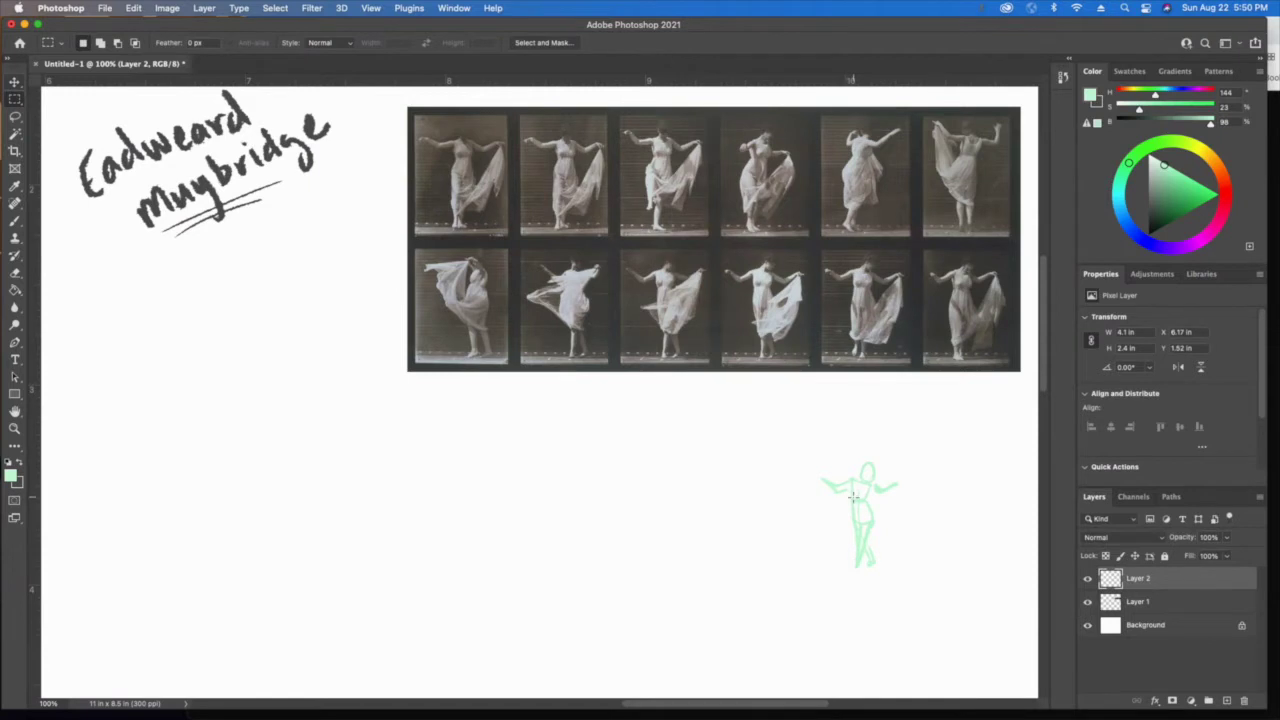
- Examine the traced green figure's head, torso, pelvis and limb shapes up close
key(super+equal)
key(super+equal)
drag(855, 511, 369, 263)
mouse_move(805, 512)
mouse_down()
mouse_move(706, 469)
mouse_move(540, 431)
mouse_up()
key(super+equal)
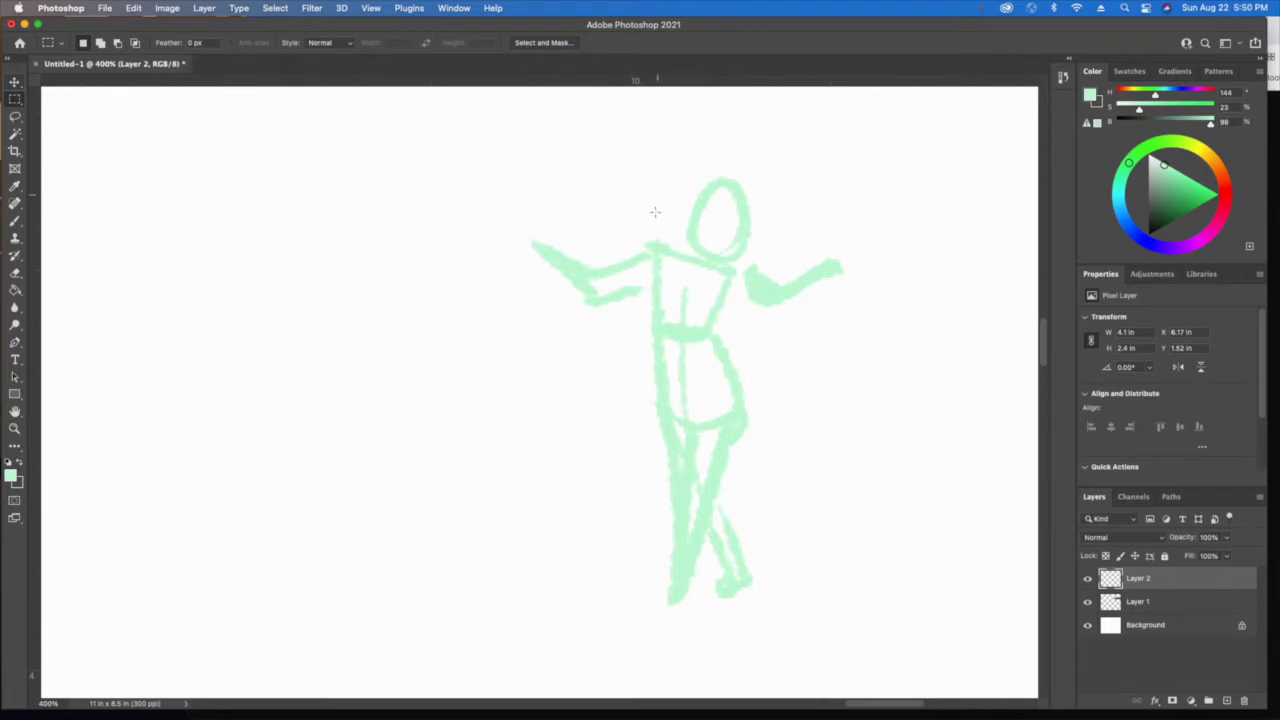
key(super+minus)
key(super+minus)
key(super+minus)
mouse_move(405, 320)
mouse_down()
mouse_move(665, 342)
mouse_move(694, 371)
mouse_move(686, 435)
mouse_up()
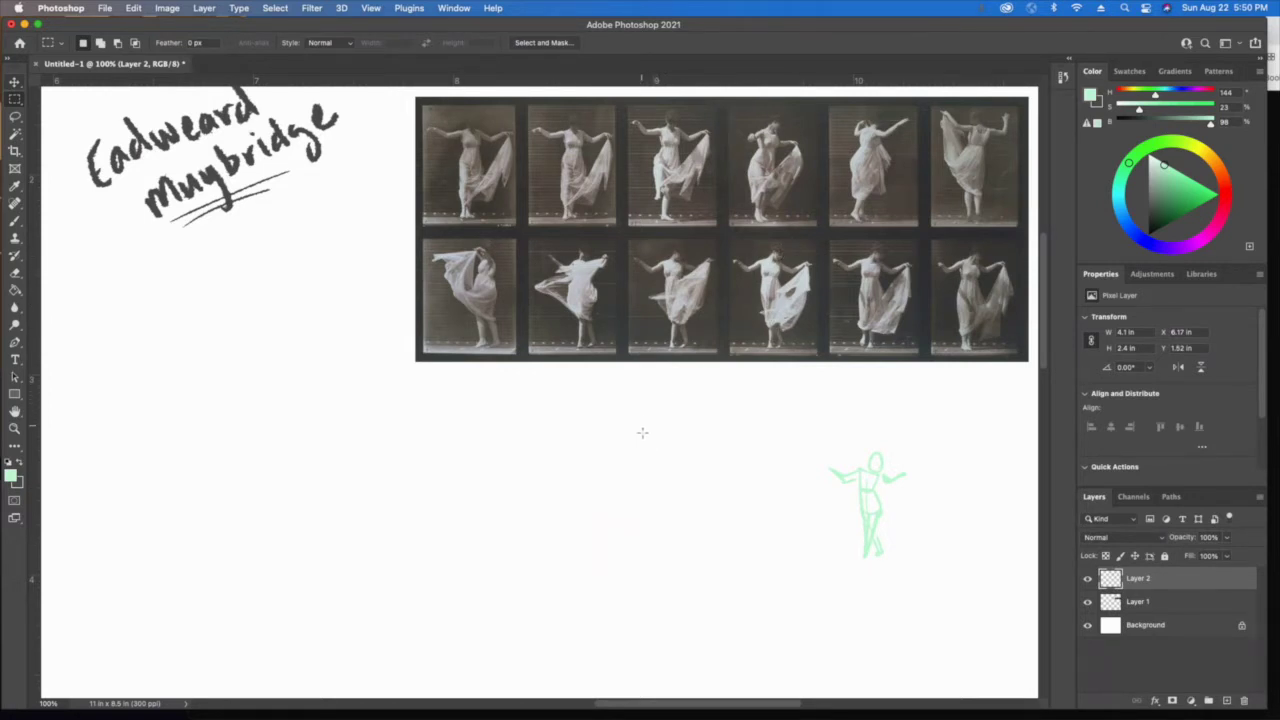
- Brush a larger light green head circle and a long curved line of action below the photo grid
drag(657, 420, 664, 389)
click(571, 409)
key(b)
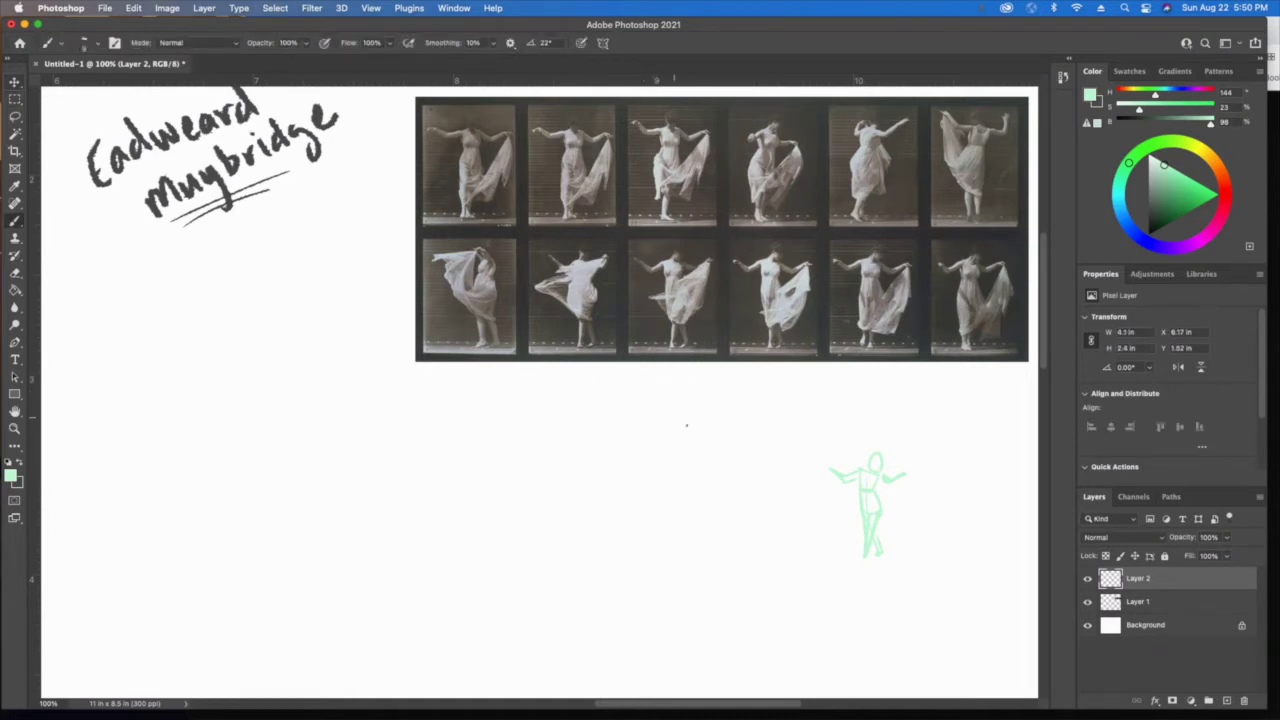
mouse_move(711, 407)
mouse_down()
mouse_move(695, 393)
mouse_move(728, 391)
mouse_move(671, 463)
mouse_move(649, 578)
mouse_up()
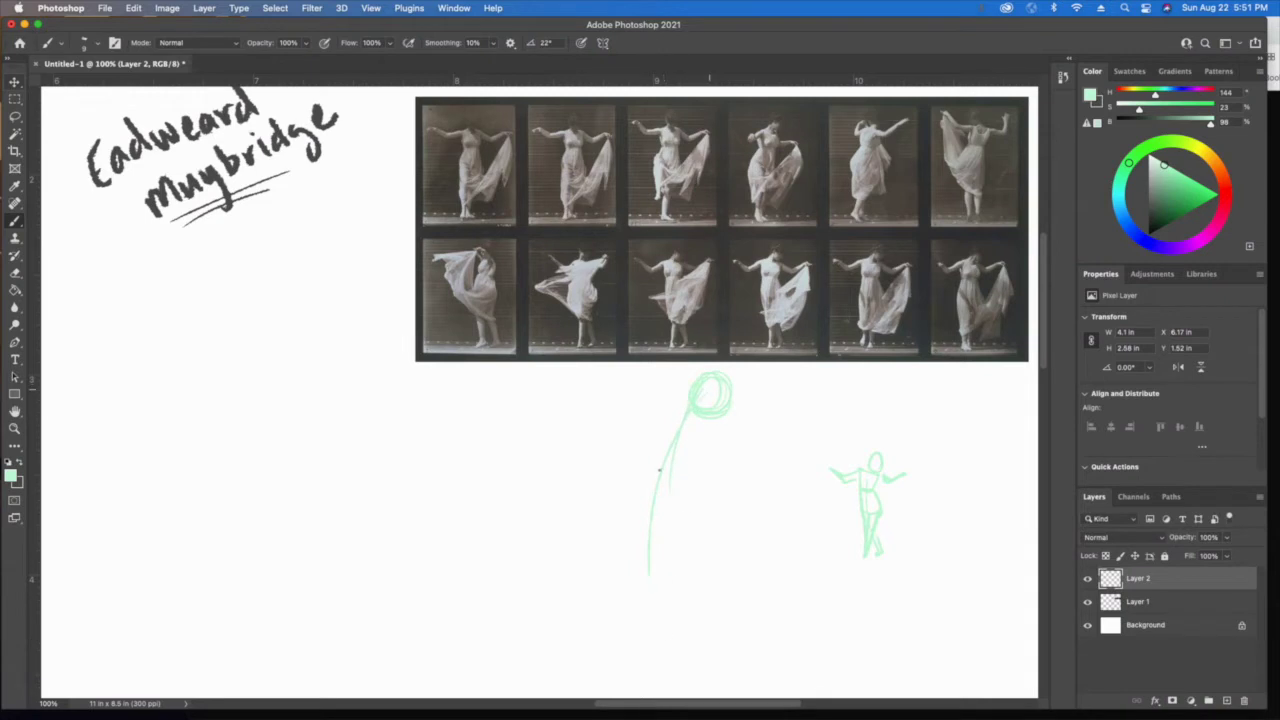
drag(652, 490, 660, 646)
drag(644, 566, 670, 692)
drag(669, 435, 641, 608)
drag(652, 514, 684, 699)
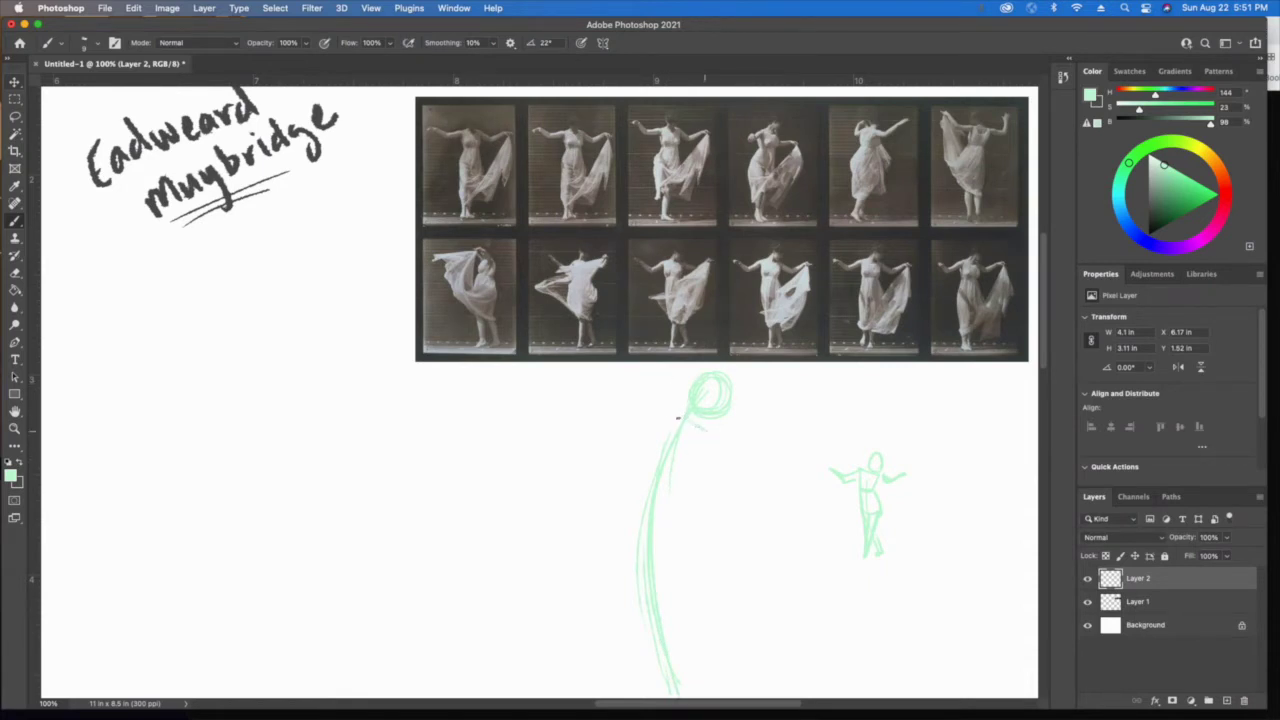
- Block in the large figure's tilted shoulders, ribcage and pelvis in light green around the line of action
mouse_move(703, 434)
mouse_down()
mouse_move(665, 410)
mouse_move(638, 474)
mouse_up()
drag(724, 446, 697, 463)
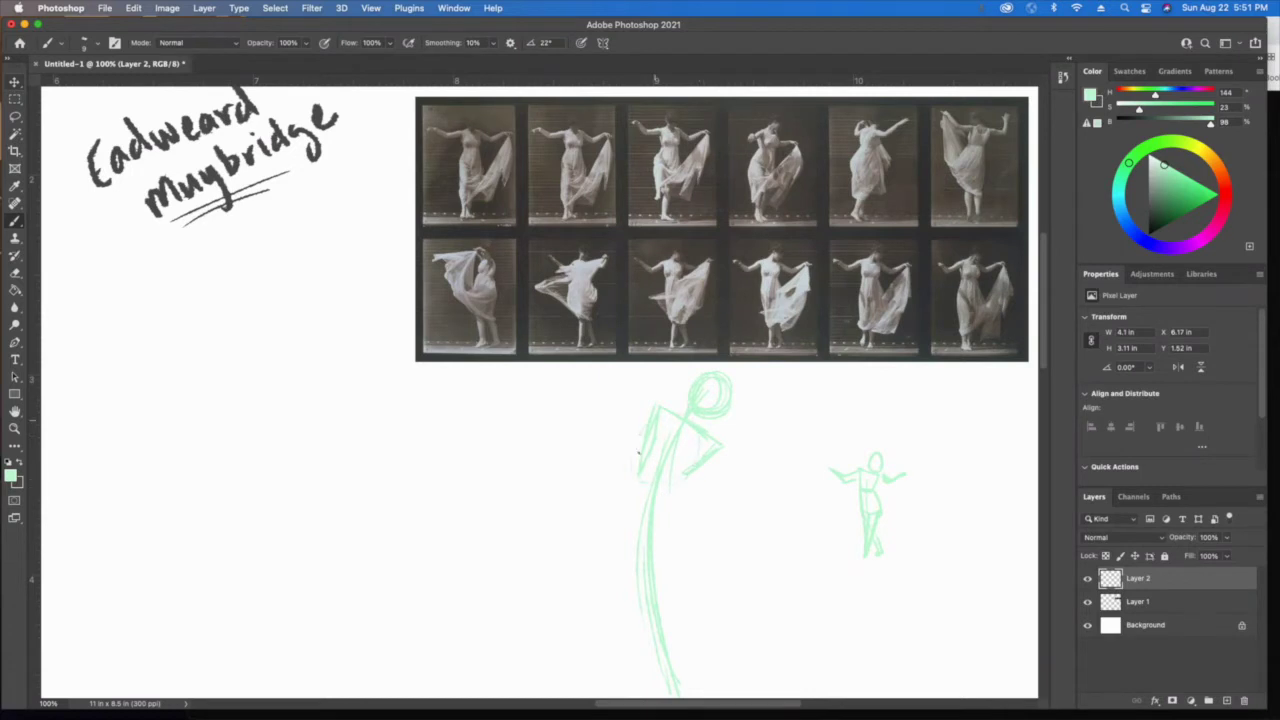
drag(639, 453, 696, 434)
drag(655, 424, 634, 506)
drag(648, 450, 634, 536)
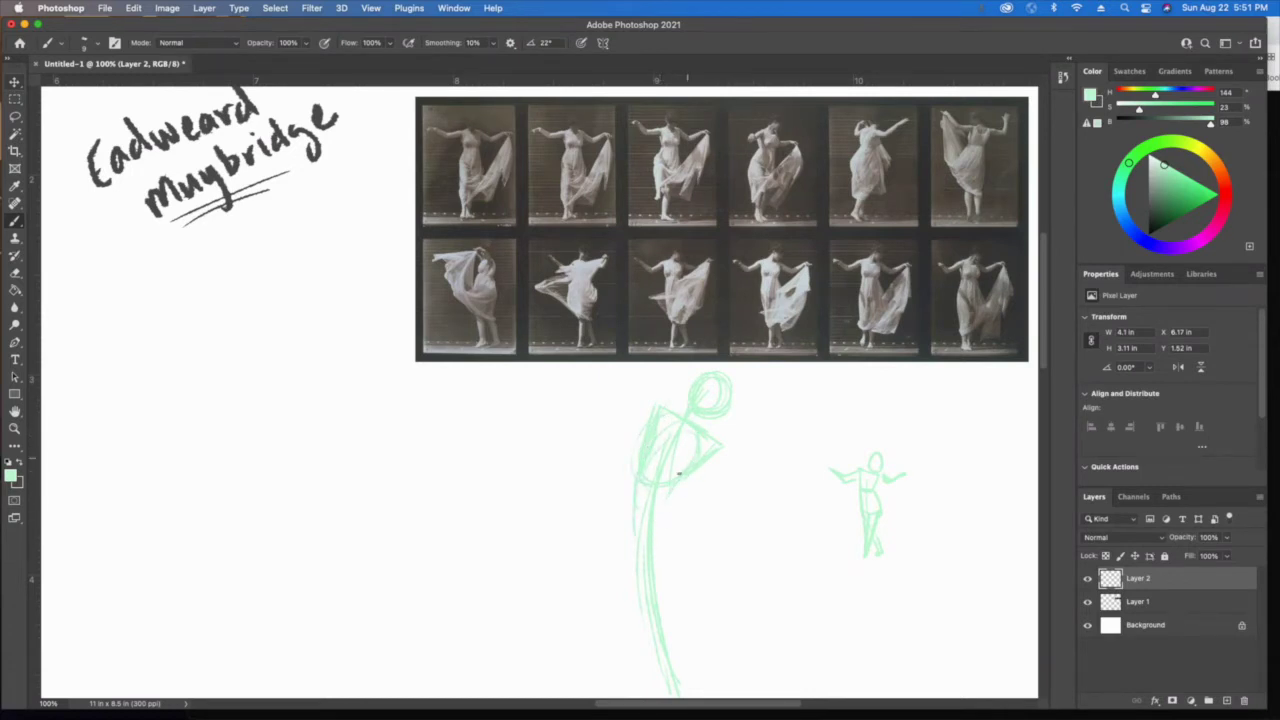
drag(681, 469, 671, 532)
mouse_move(626, 530)
mouse_down()
mouse_move(649, 537)
mouse_move(678, 522)
mouse_move(674, 492)
mouse_move(625, 536)
mouse_up()
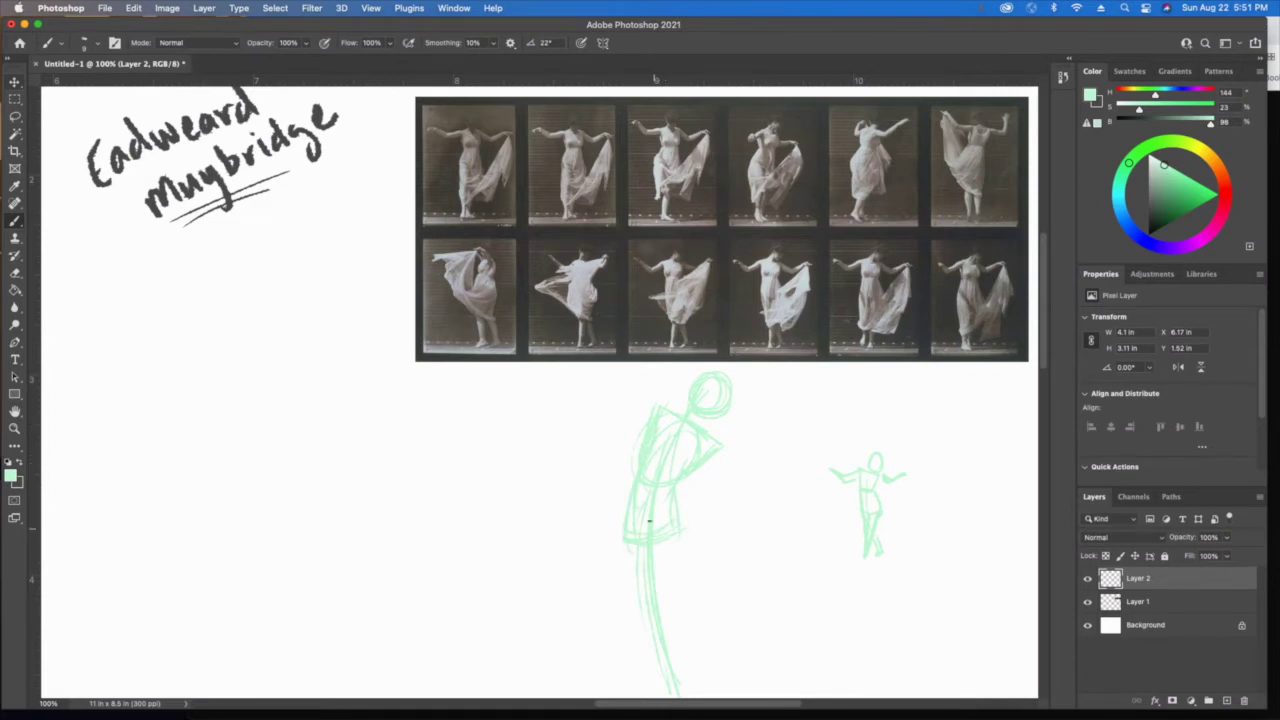
- Sketch the large figure's crossing legs, outer hip and both feet in light green
scroll(606, 543, down, 3)
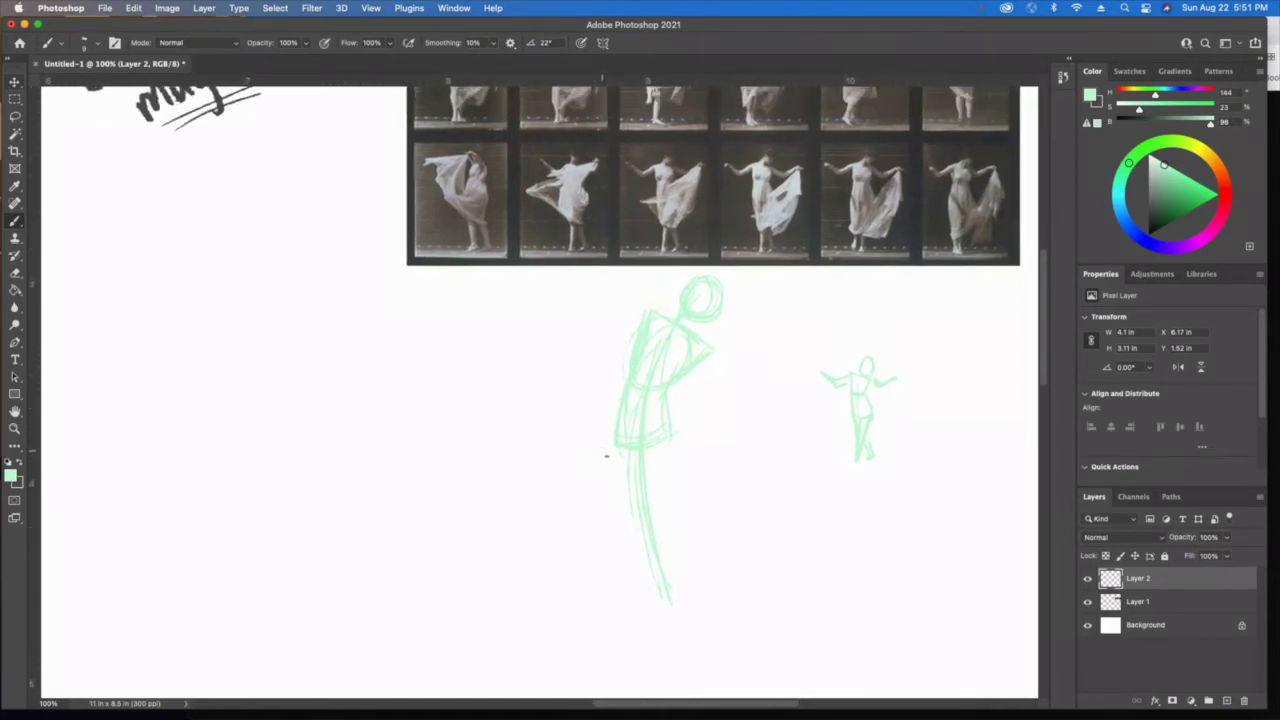
drag(665, 448, 651, 549)
drag(677, 420, 628, 592)
drag(632, 455, 617, 628)
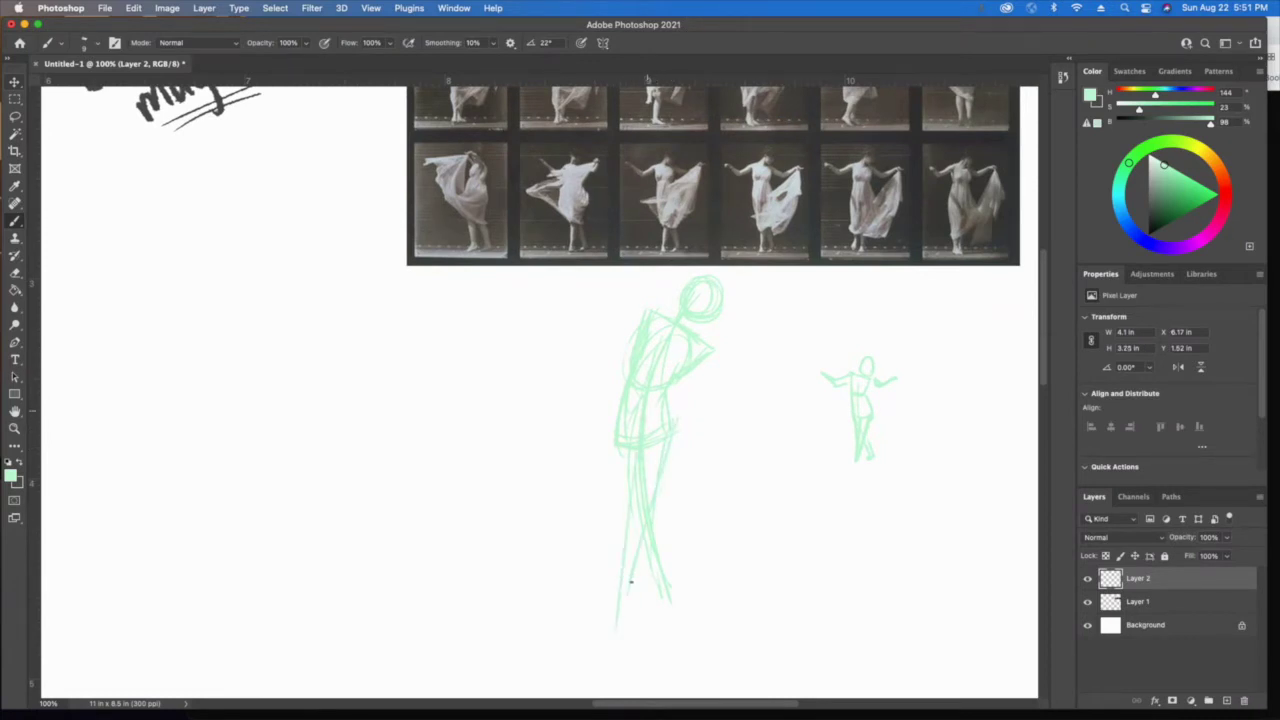
mouse_move(631, 585)
mouse_down()
mouse_move(611, 643)
mouse_move(622, 648)
mouse_move(576, 665)
mouse_move(598, 655)
mouse_up()
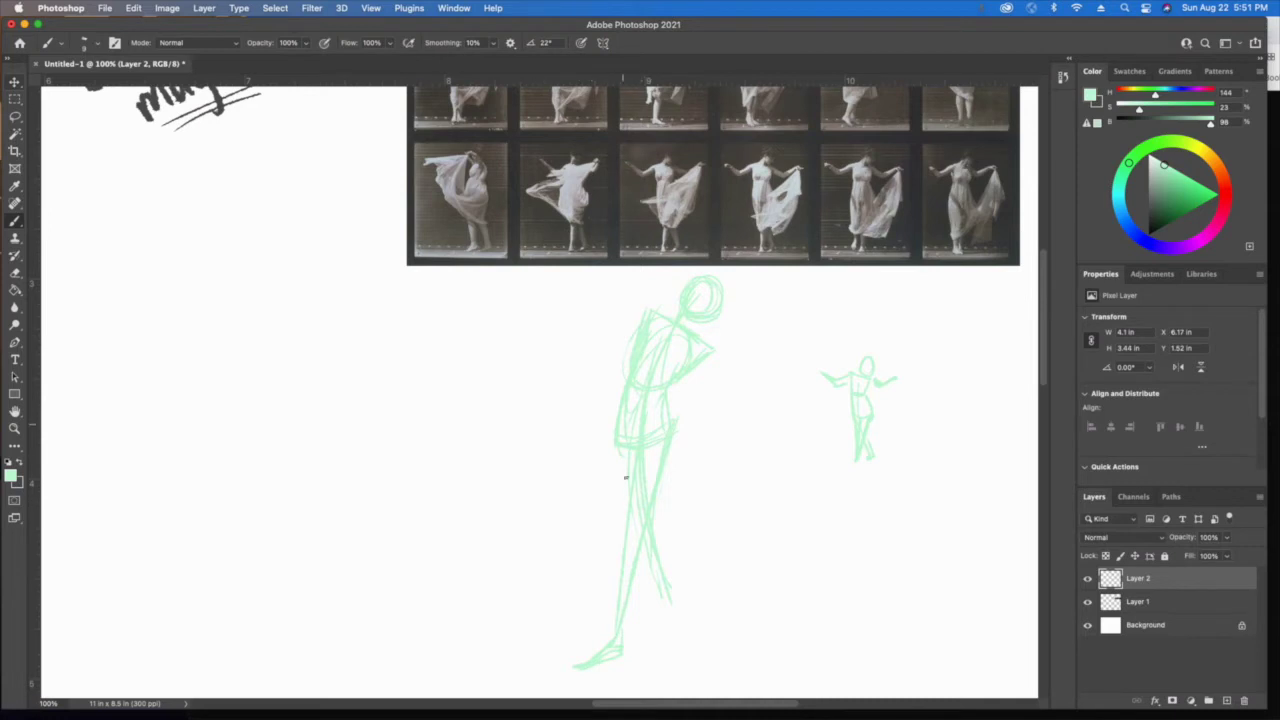
drag(625, 381, 597, 450)
mouse_move(662, 512)
mouse_down()
mouse_move(688, 578)
mouse_move(684, 620)
mouse_move(666, 617)
mouse_up()
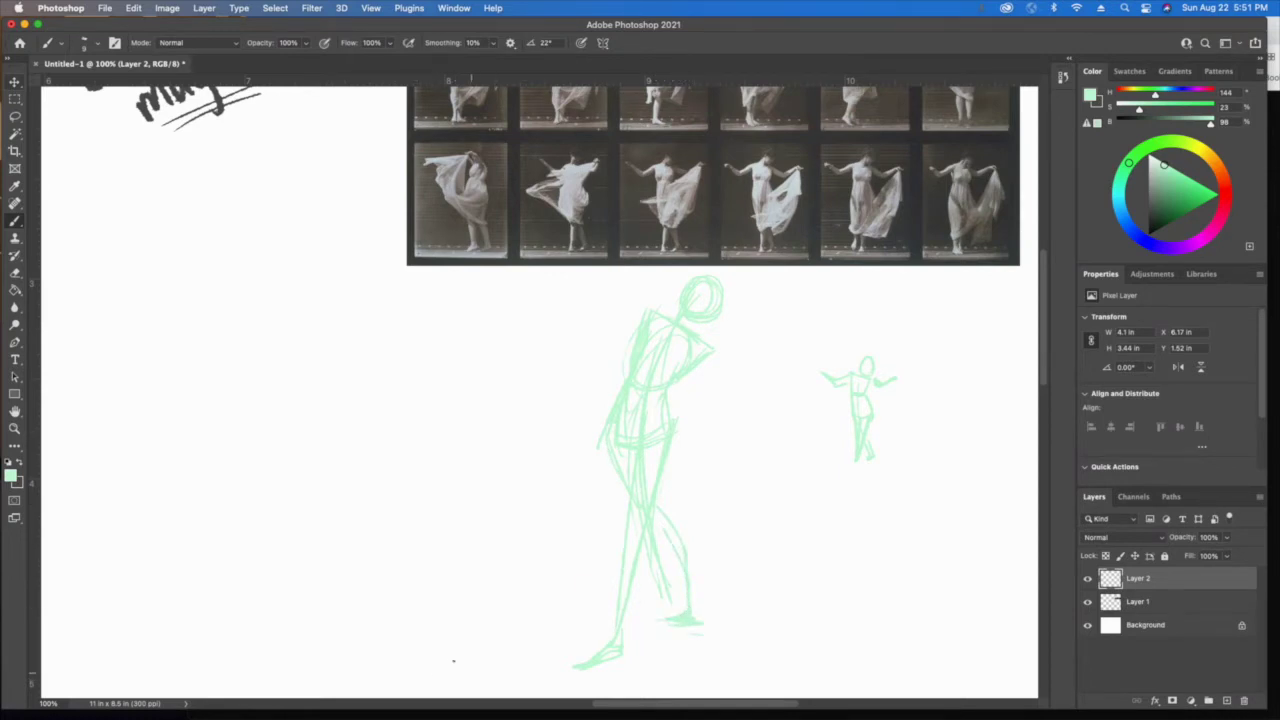
- Draw a dark grey perspective floor grid under the figure and mark each foot's placement with a flat ellipse
key(x)
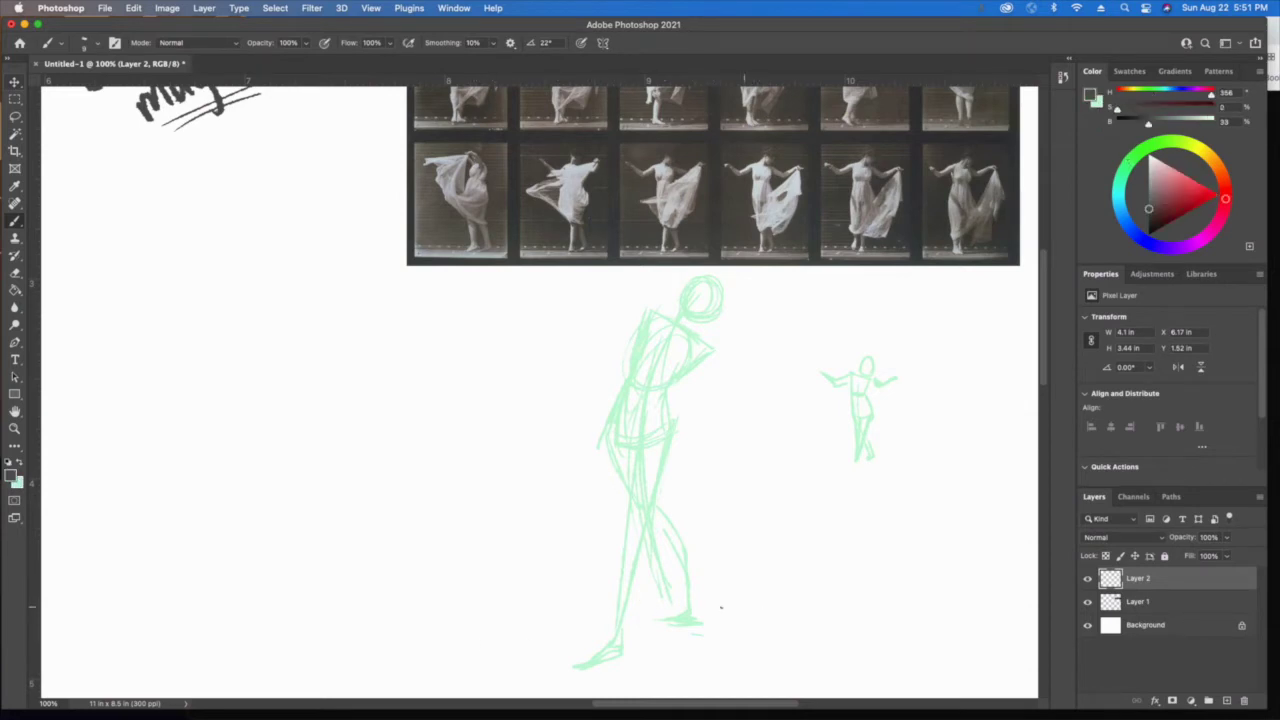
mouse_move(642, 601)
mouse_down()
mouse_move(672, 604)
mouse_move(504, 667)
mouse_move(627, 678)
mouse_up()
mouse_move(700, 612)
mouse_down()
mouse_move(676, 678)
mouse_move(718, 672)
mouse_up()
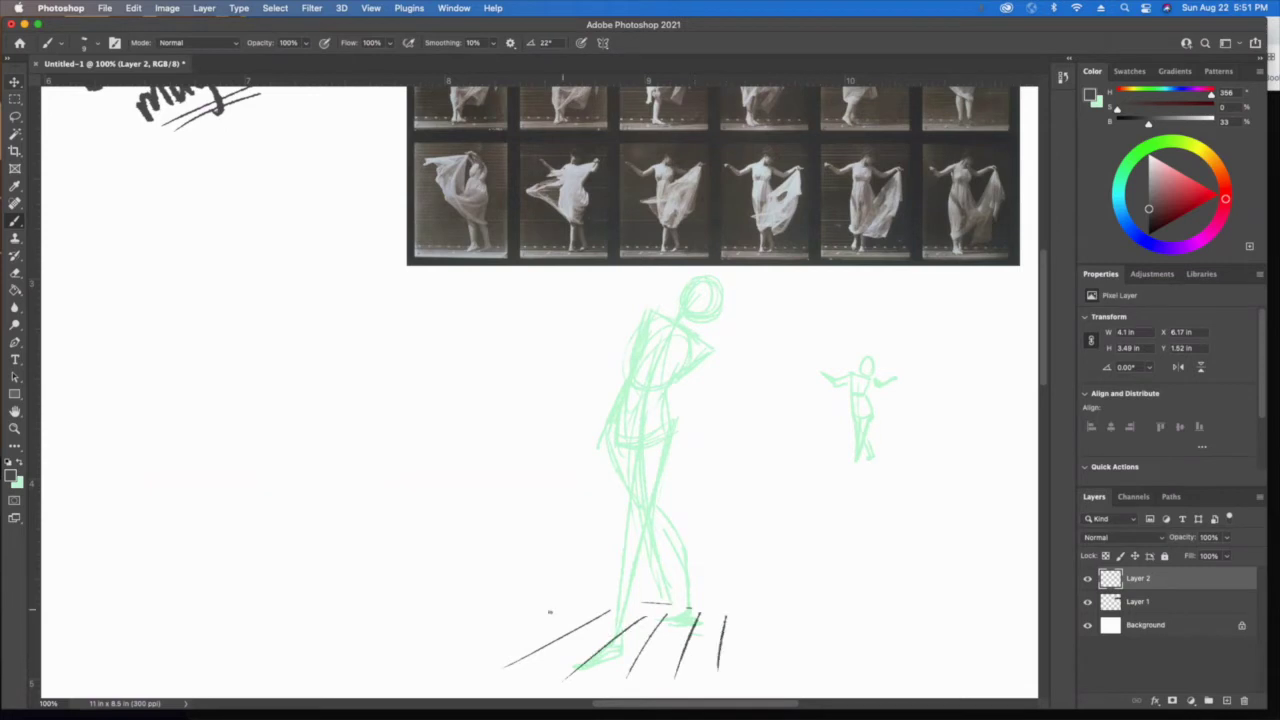
drag(742, 616, 568, 604)
drag(746, 642, 536, 628)
drag(692, 654, 440, 653)
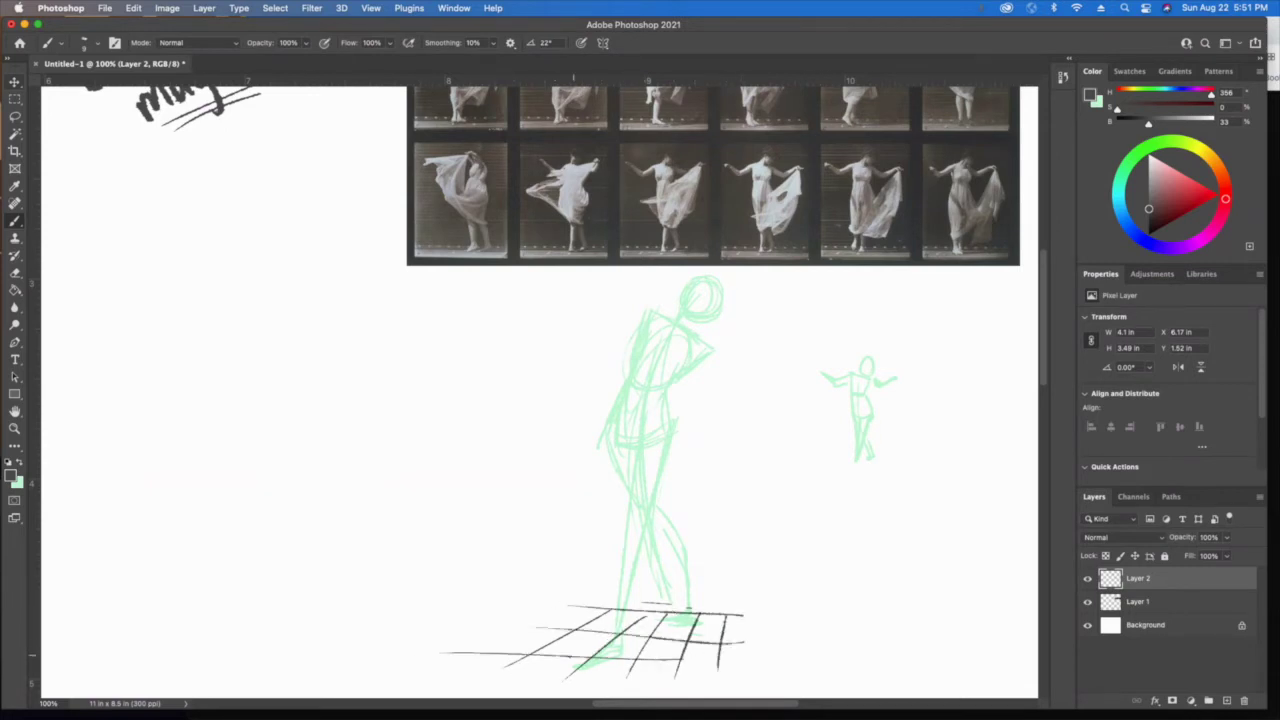
drag(624, 654, 600, 650)
mouse_move(692, 618)
mouse_down()
mouse_move(652, 622)
mouse_move(700, 628)
mouse_up()
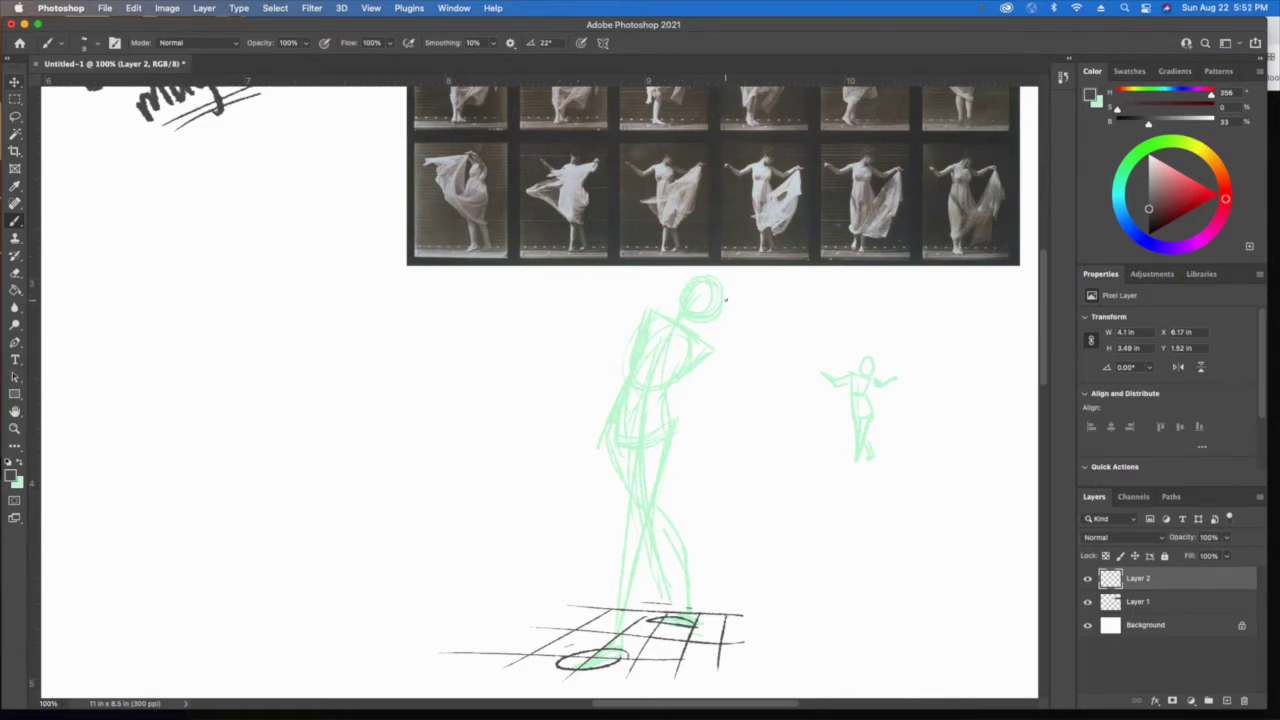
- Draw the figure's head profile with tied-up hair, outstretched arms, hands and bodice in dark grey over the green sketch
mouse_move(692, 277)
mouse_down()
mouse_move(682, 289)
mouse_move(738, 298)
mouse_move(704, 284)
mouse_move(720, 288)
mouse_move(692, 292)
mouse_move(688, 308)
mouse_move(715, 318)
mouse_move(697, 321)
mouse_move(680, 285)
mouse_up()
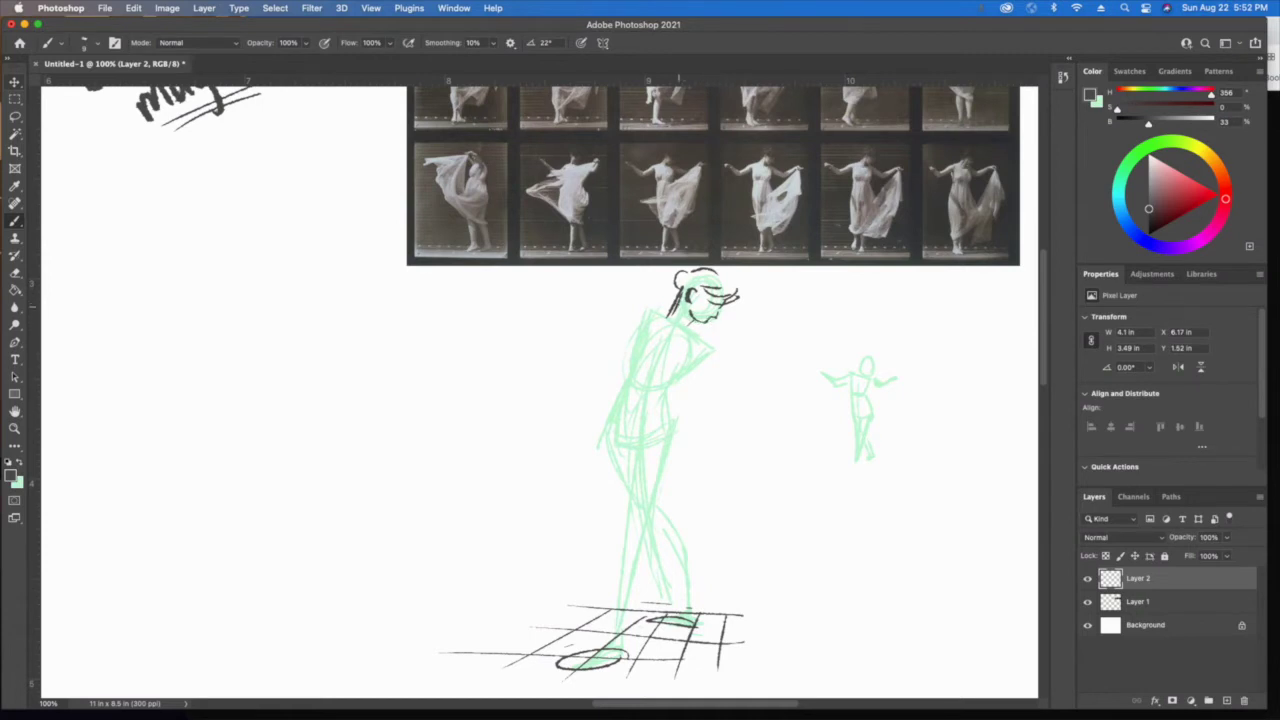
drag(700, 337, 687, 331)
mouse_move(636, 320)
mouse_down()
mouse_move(660, 314)
mouse_move(606, 324)
mouse_move(609, 336)
mouse_move(572, 302)
mouse_move(541, 313)
mouse_move(613, 341)
mouse_move(655, 309)
mouse_move(630, 357)
mouse_up()
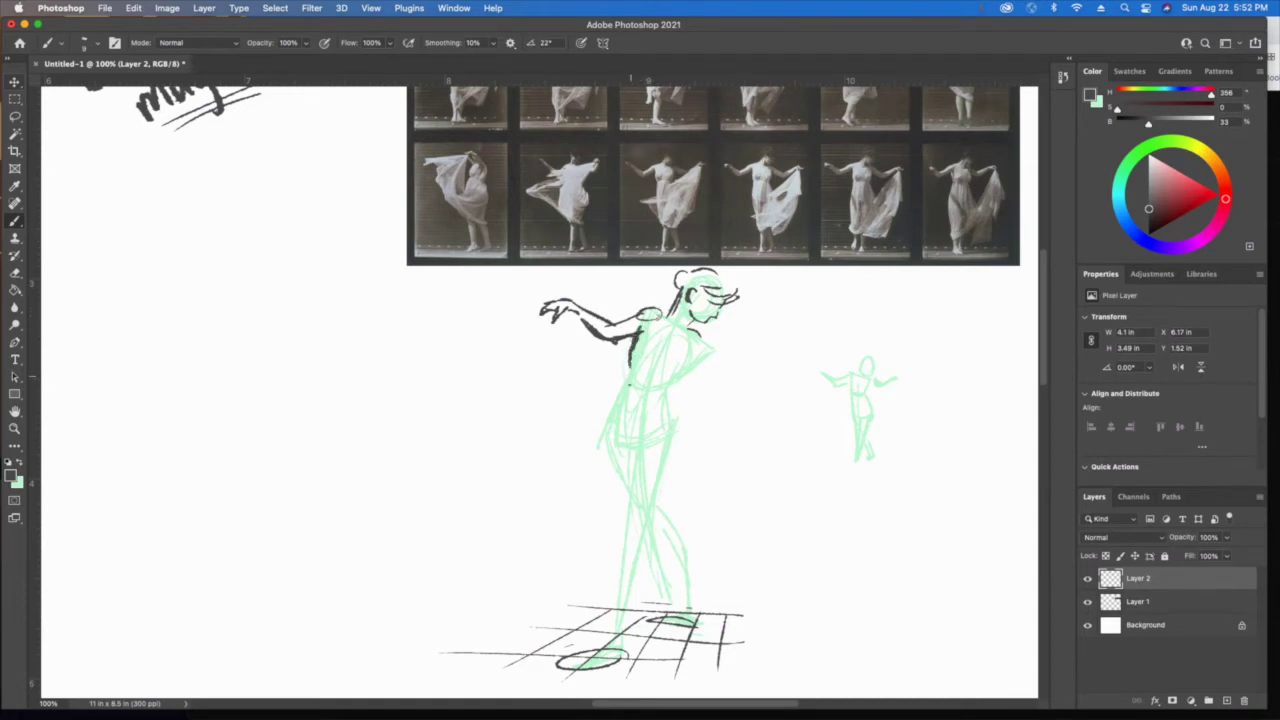
mouse_move(674, 372)
mouse_down()
mouse_move(639, 338)
mouse_move(637, 355)
mouse_move(690, 368)
mouse_move(671, 372)
mouse_up()
mouse_move(703, 345)
mouse_down()
mouse_move(722, 372)
mouse_move(769, 338)
mouse_move(786, 350)
mouse_move(768, 364)
mouse_move(795, 356)
mouse_move(769, 364)
mouse_up()
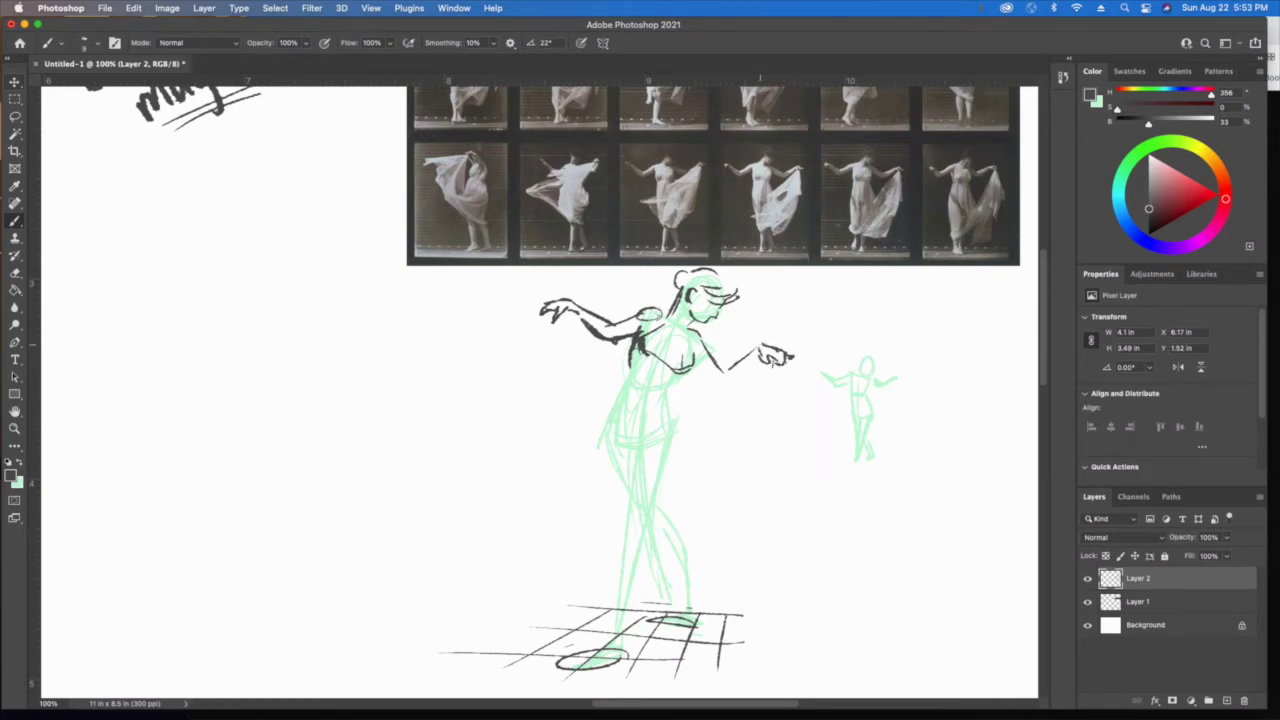
mouse_move(762, 342)
mouse_down()
mouse_move(727, 394)
mouse_move(711, 386)
mouse_move(742, 382)
mouse_move(721, 395)
mouse_up()
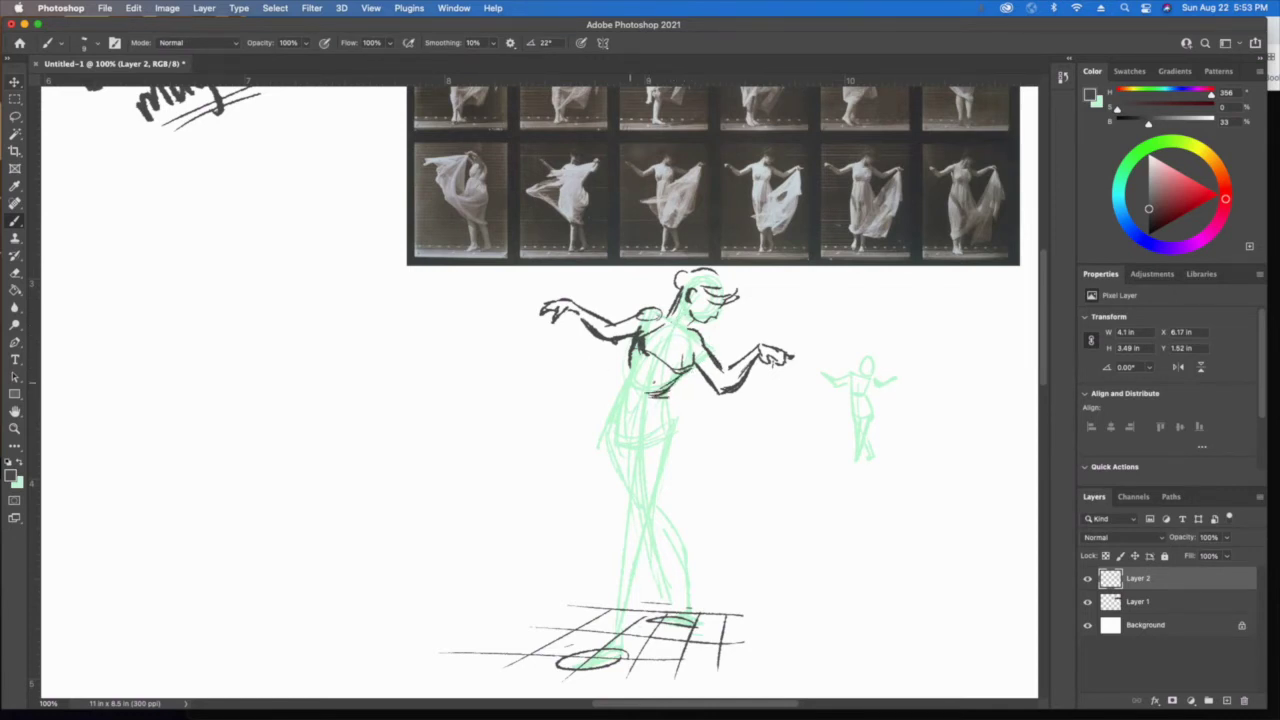
- Outline the dress from the back and waist over the hips and add long vertical skirt folds
mouse_move(660, 363)
mouse_down()
mouse_move(612, 405)
mouse_move(618, 472)
mouse_up()
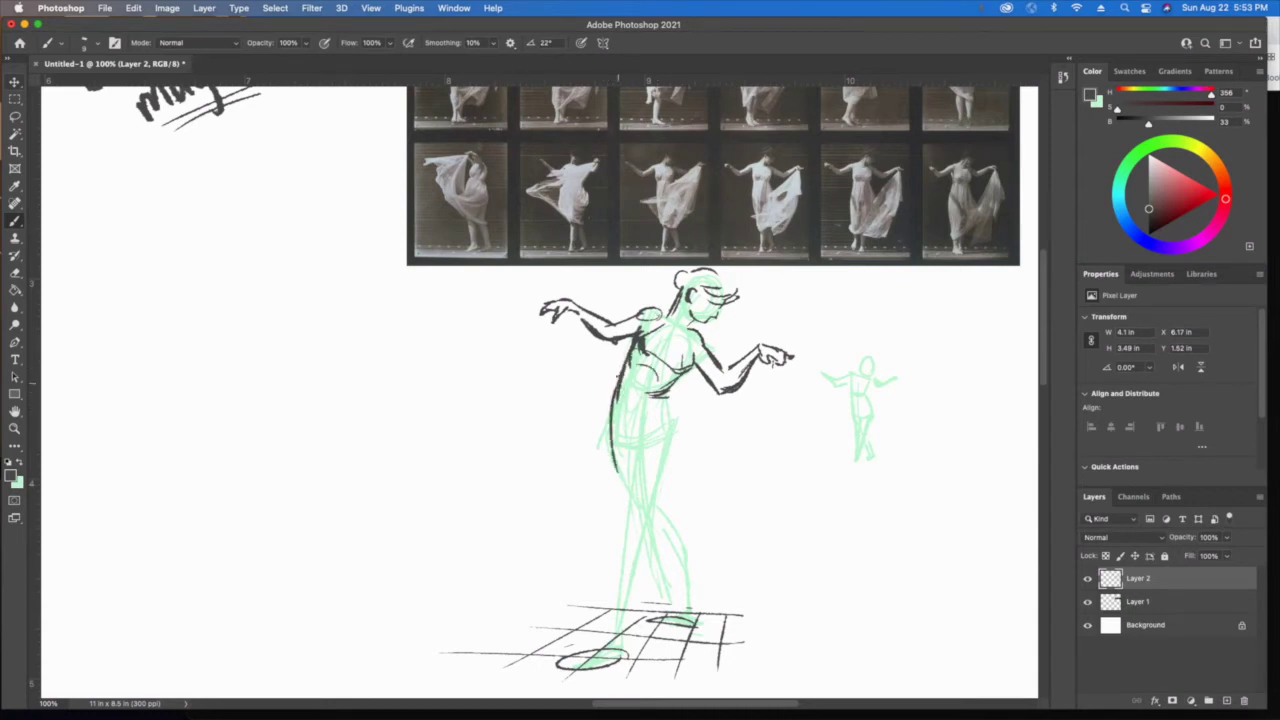
mouse_move(618, 376)
mouse_down()
mouse_move(600, 470)
mouse_move(628, 488)
mouse_up()
drag(632, 422, 628, 496)
drag(633, 472, 625, 513)
mouse_move(672, 394)
mouse_down()
mouse_move(668, 470)
mouse_move(638, 512)
mouse_up()
drag(651, 427, 634, 532)
- Draw the skirt fabric hanging from the figure's lowered hand, with sweeping folds and an outer edge curving toward the knees
mouse_move(768, 376)
mouse_down()
mouse_move(738, 451)
mouse_move(667, 483)
mouse_move(675, 461)
mouse_up()
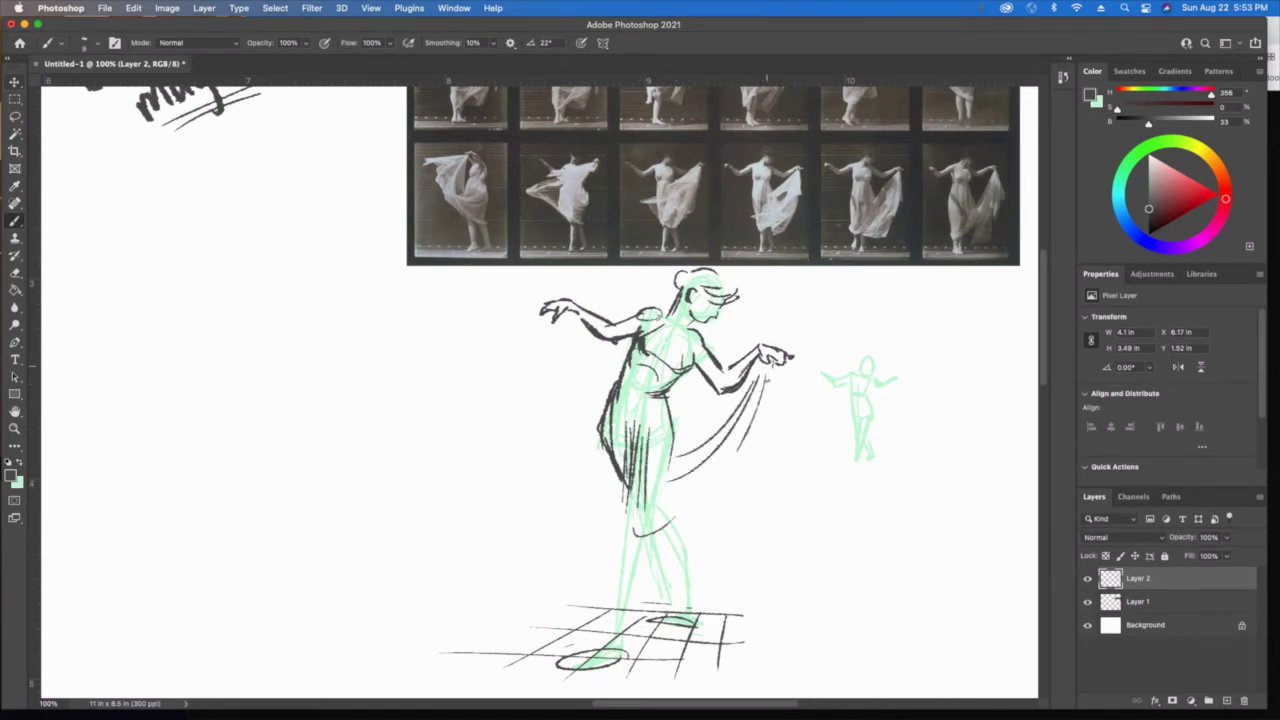
drag(766, 360, 758, 456)
drag(764, 404, 740, 471)
mouse_move(755, 462)
mouse_down()
mouse_move(731, 466)
mouse_move(774, 436)
mouse_up()
mouse_move(764, 366)
mouse_down()
mouse_move(772, 446)
mouse_move(748, 398)
mouse_up()
mouse_move(748, 396)
mouse_down()
mouse_move(759, 356)
mouse_move(736, 416)
mouse_up()
mouse_move(770, 360)
mouse_down()
mouse_move(746, 410)
mouse_move(778, 412)
mouse_up()
mouse_move(776, 374)
mouse_down()
mouse_move(782, 446)
mouse_move(766, 466)
mouse_up()
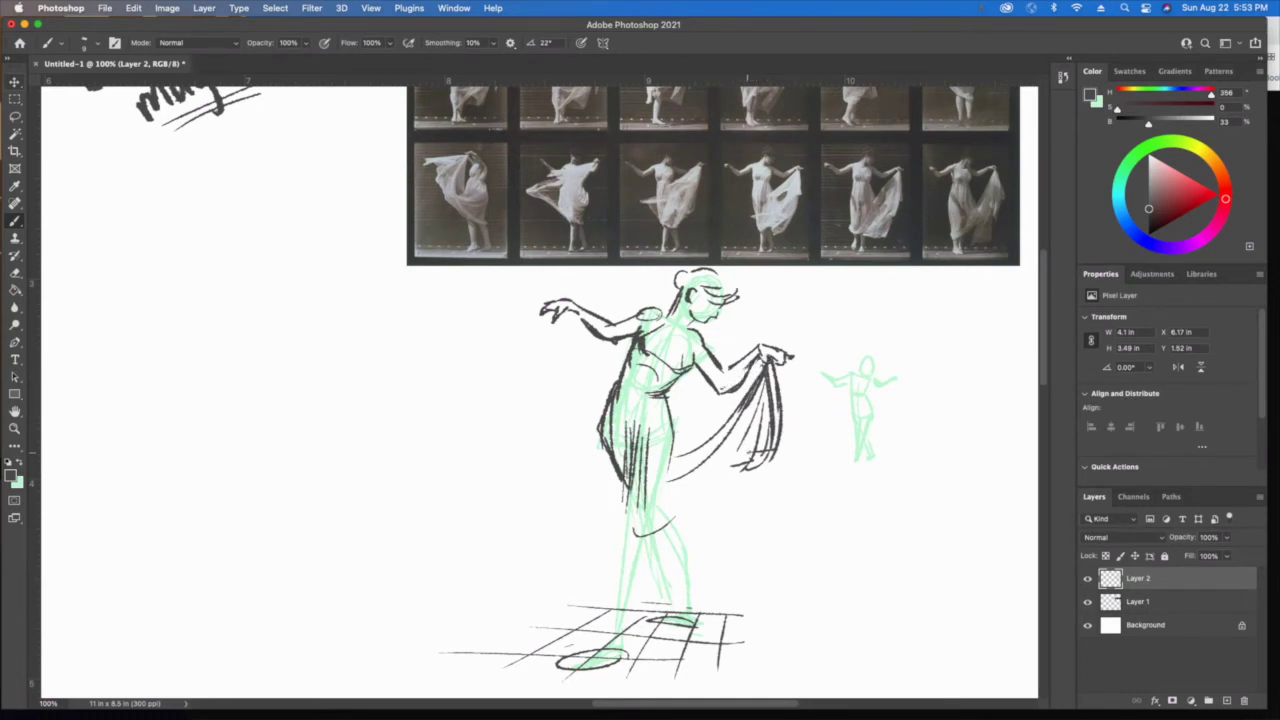
drag(772, 451, 678, 550)
mouse_move(740, 486)
mouse_down()
mouse_move(664, 554)
mouse_move(674, 596)
mouse_up()
- Ink both lower legs and feet in dark grey and close the skirt hem across the legs
mouse_move(652, 538)
mouse_down()
mouse_move(678, 602)
mouse_move(682, 568)
mouse_move(696, 624)
mouse_move(644, 619)
mouse_move(677, 619)
mouse_up()
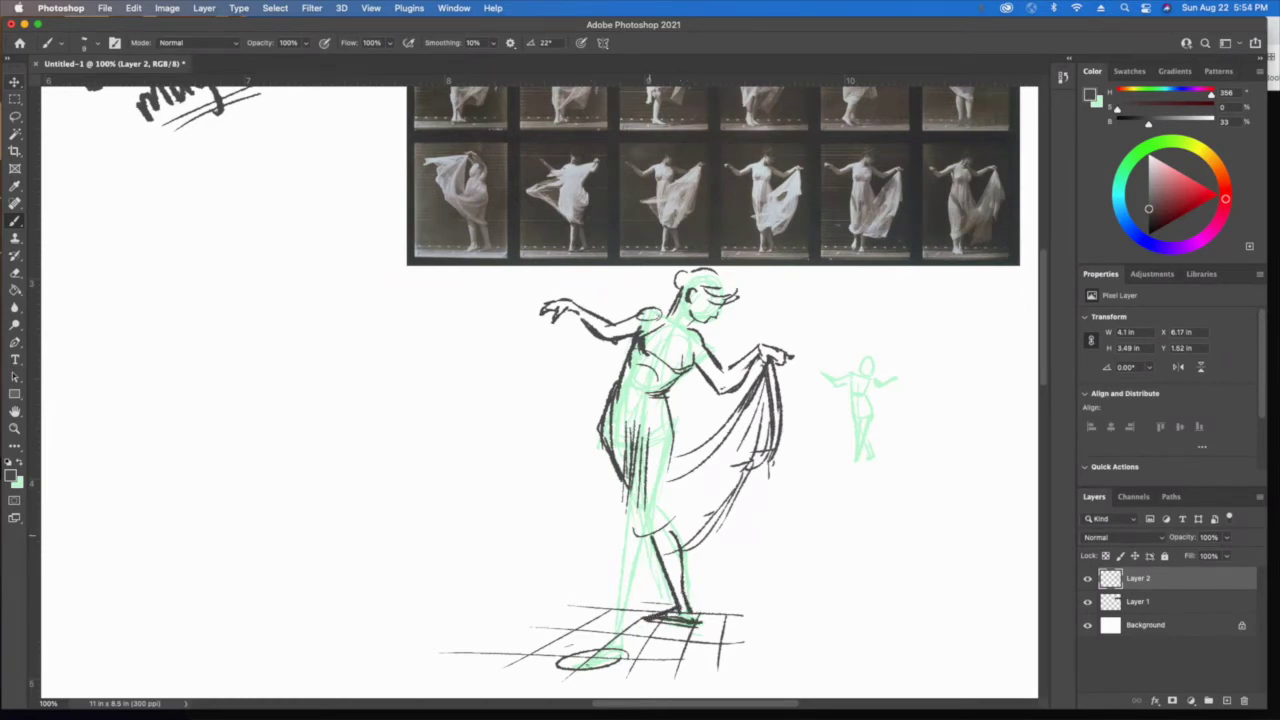
mouse_move(642, 550)
mouse_down()
mouse_move(614, 656)
mouse_move(578, 667)
mouse_up()
drag(586, 666, 620, 654)
drag(622, 590, 608, 646)
drag(626, 556, 620, 602)
drag(626, 550, 666, 548)
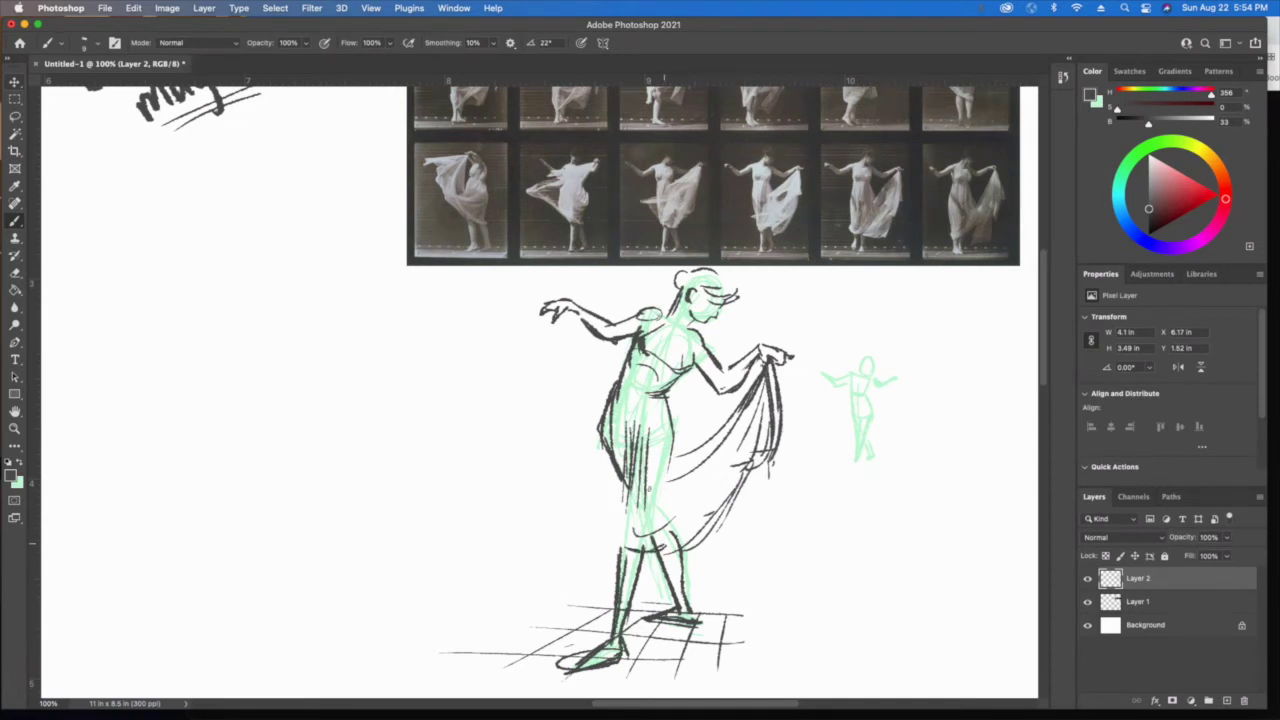
- Add curved skirt folds, a darker trailing back edge and a neckline, and check the drawing without the photo layer
mouse_move(661, 470)
mouse_down()
mouse_move(677, 501)
mouse_move(707, 479)
mouse_move(712, 498)
mouse_move(648, 511)
mouse_up()
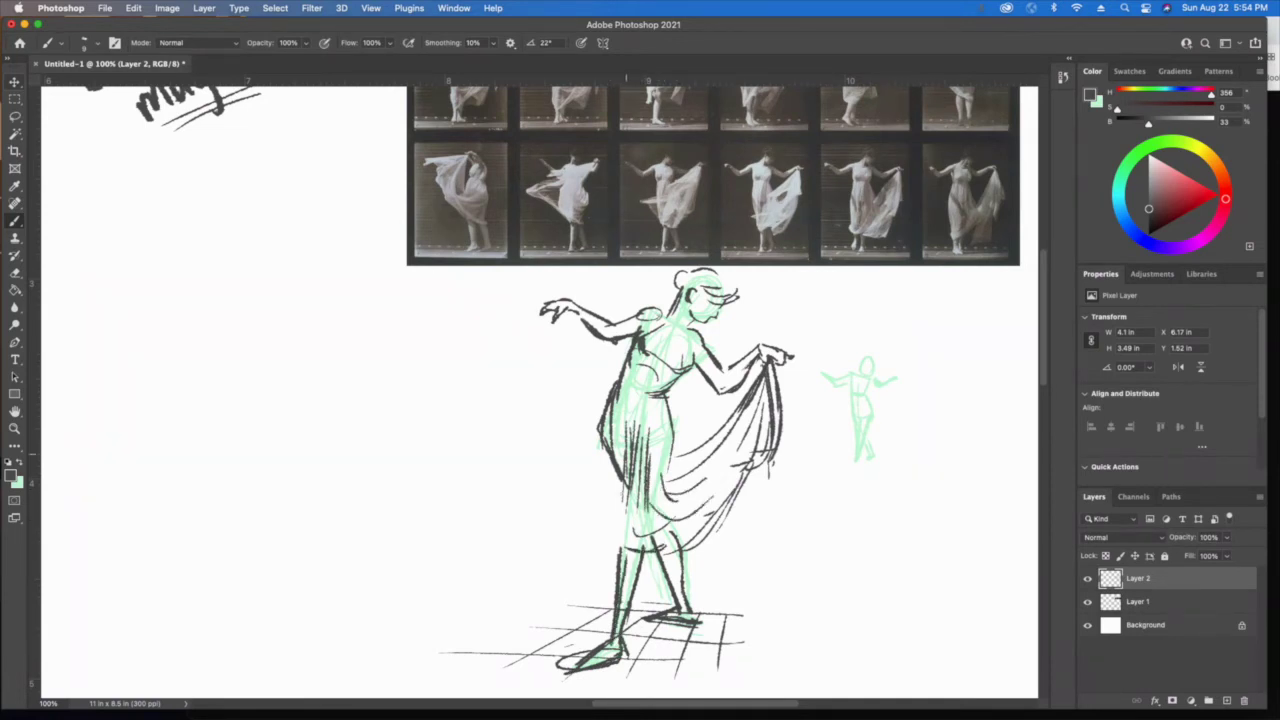
drag(626, 442, 612, 584)
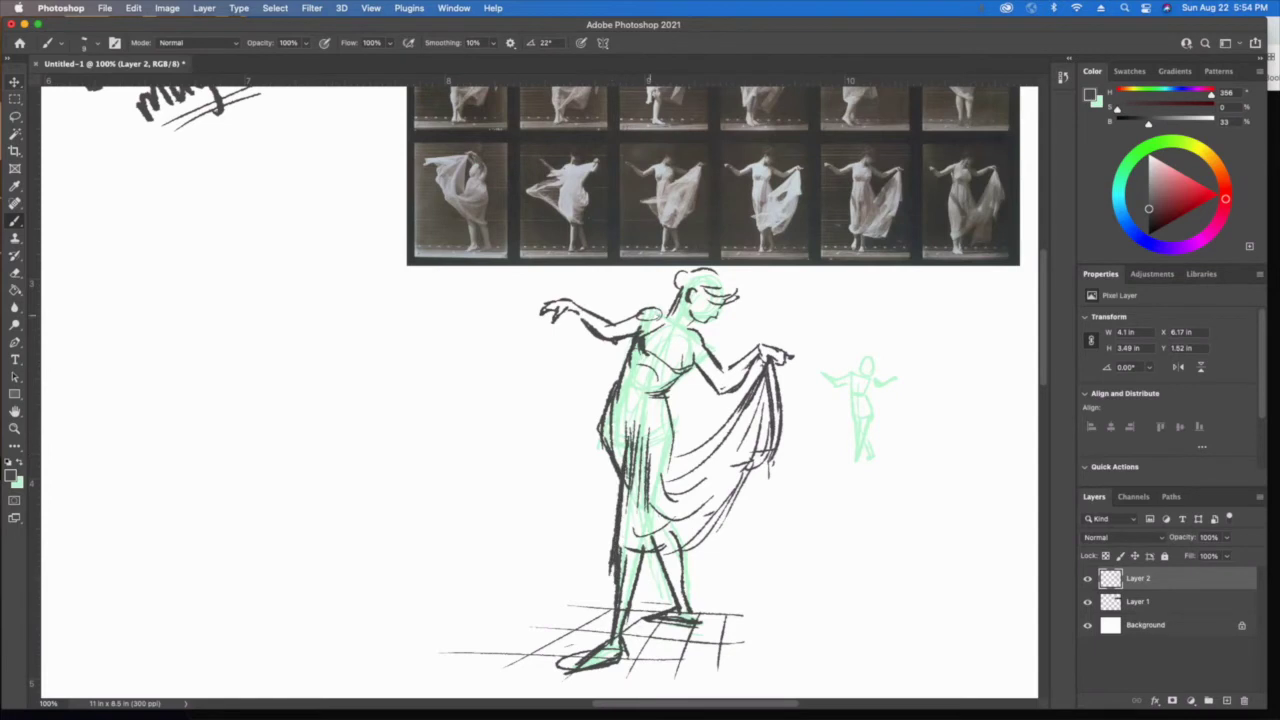
mouse_move(668, 312)
mouse_down()
mouse_move(646, 323)
mouse_move(692, 330)
mouse_move(676, 338)
mouse_up()
click(1088, 602)
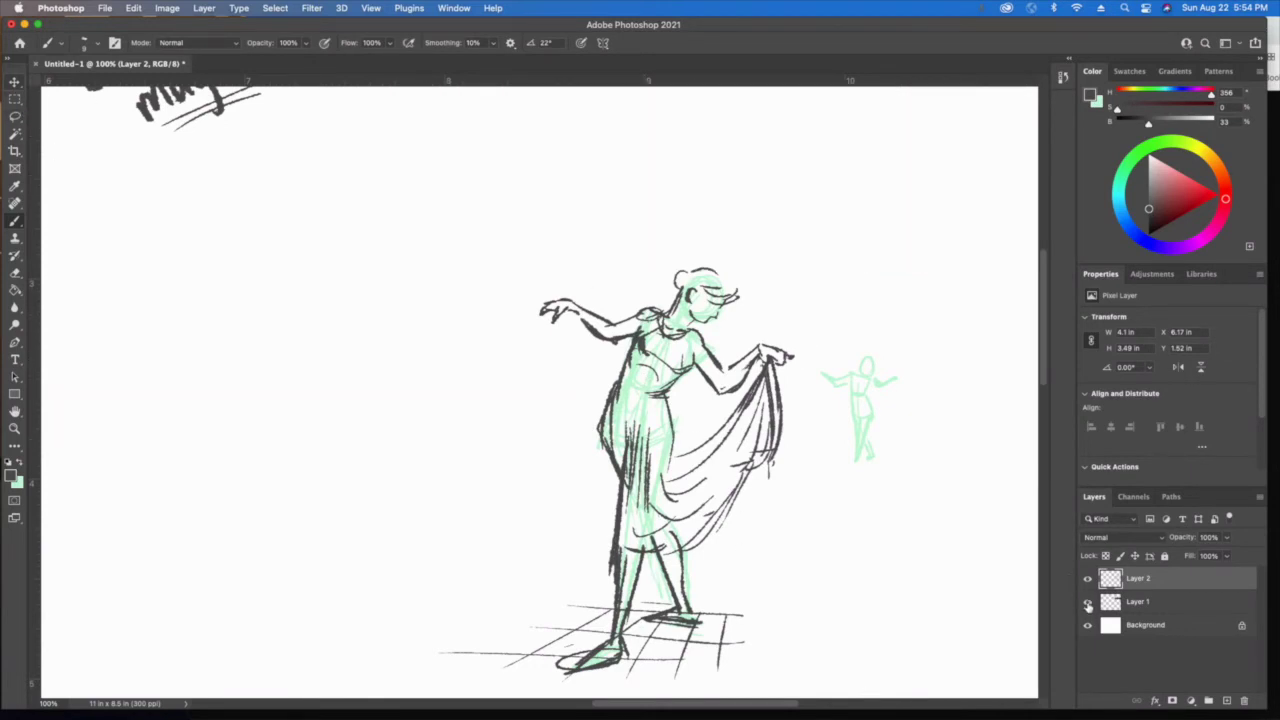
click(1088, 602)
- Select the small green figure sketch, enlarge it to about 376% and overlay it on the inked dancer
click(15, 98)
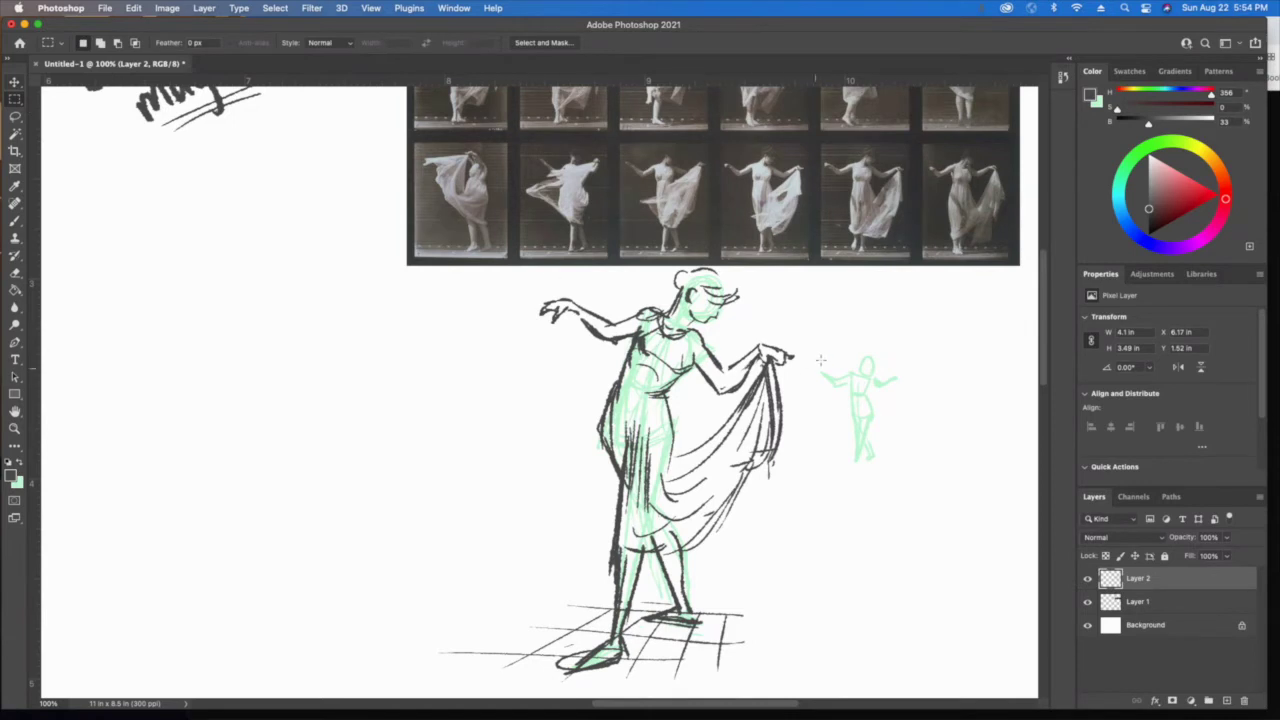
drag(818, 343, 905, 499)
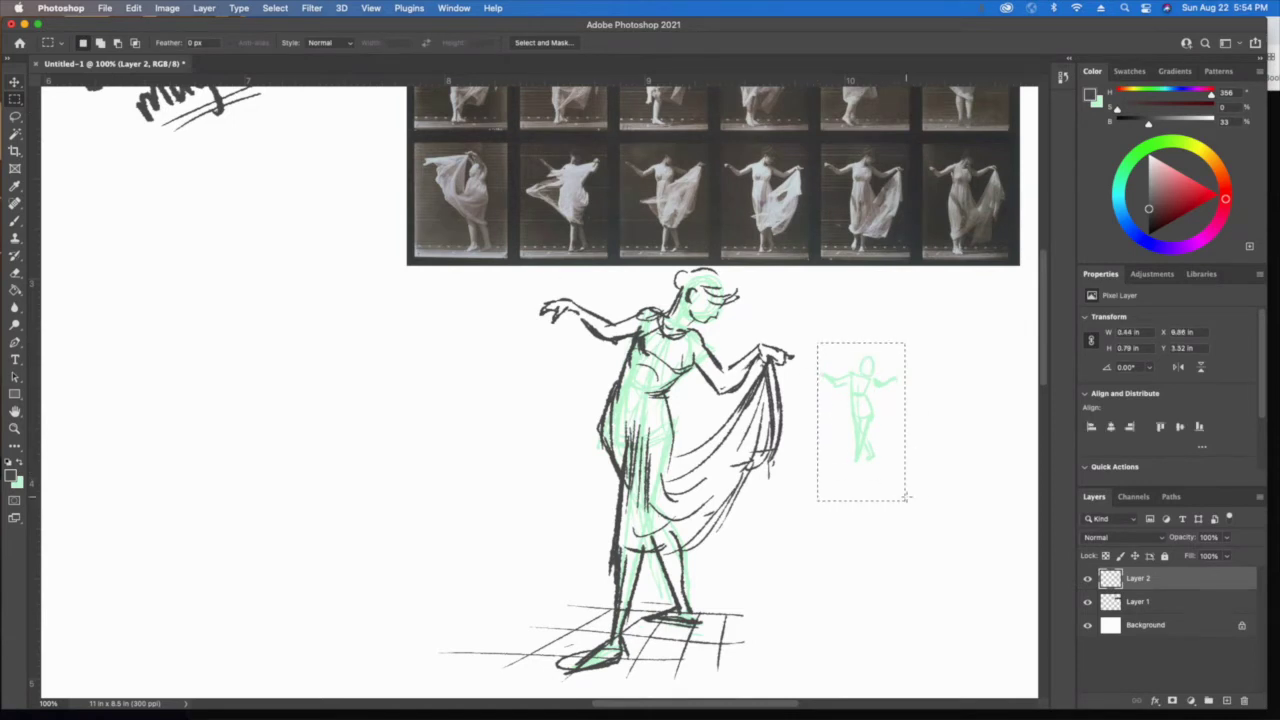
key(super+t)
drag(818, 501, 707, 701)
mouse_move(776, 512)
mouse_down()
mouse_move(583, 533)
mouse_move(563, 569)
mouse_up()
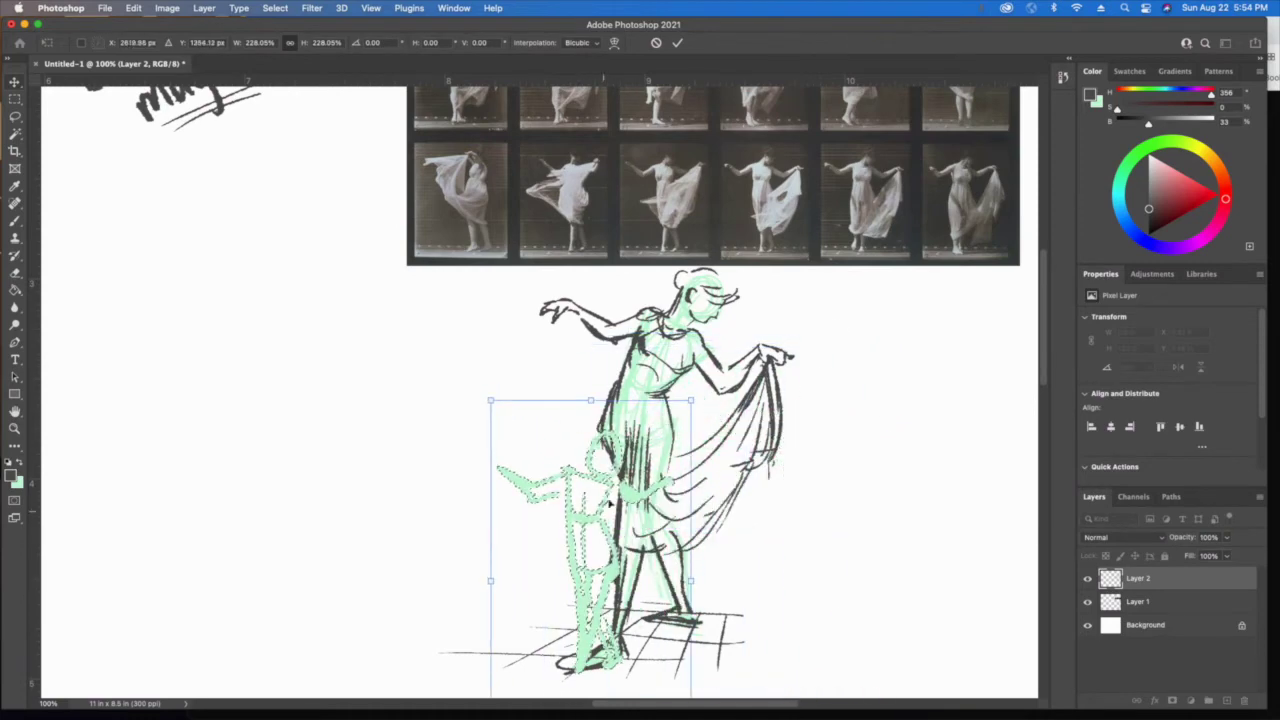
mouse_move(692, 400)
mouse_down()
mouse_move(776, 309)
mouse_move(877, 129)
mouse_up()
drag(625, 345, 593, 407)
drag(458, 184, 482, 224)
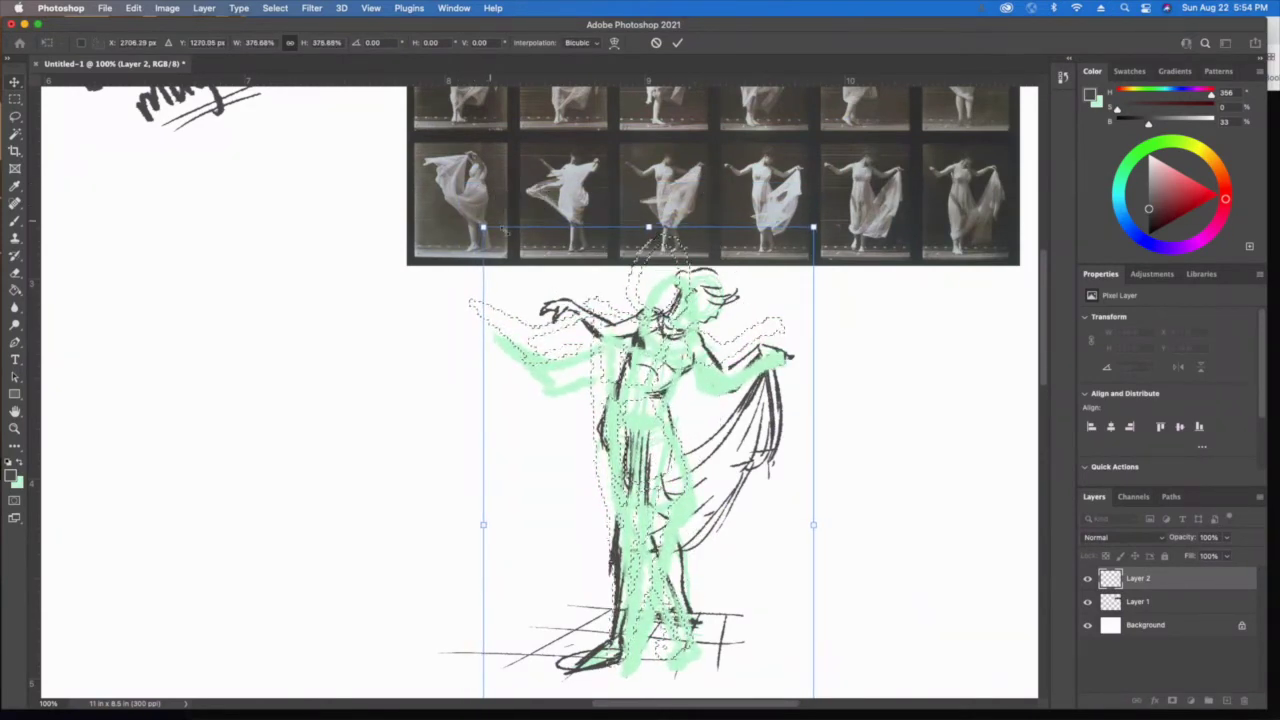
- Move the green figure clear of the inked dancer on its skirt side, reduce it to about 214% and apply the transform
mouse_move(615, 450)
mouse_down()
mouse_move(643, 437)
mouse_move(624, 440)
mouse_move(840, 450)
mouse_up()
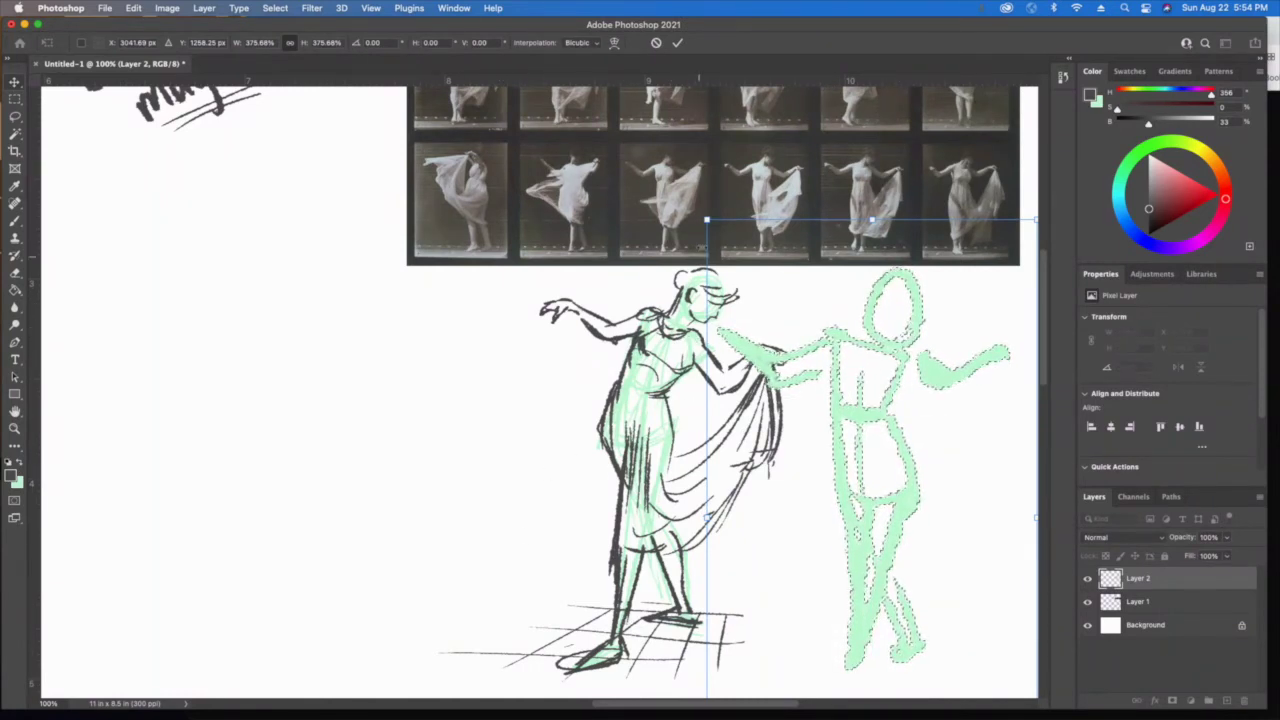
mouse_move(706, 219)
mouse_down()
mouse_move(809, 404)
mouse_move(890, 465)
mouse_up()
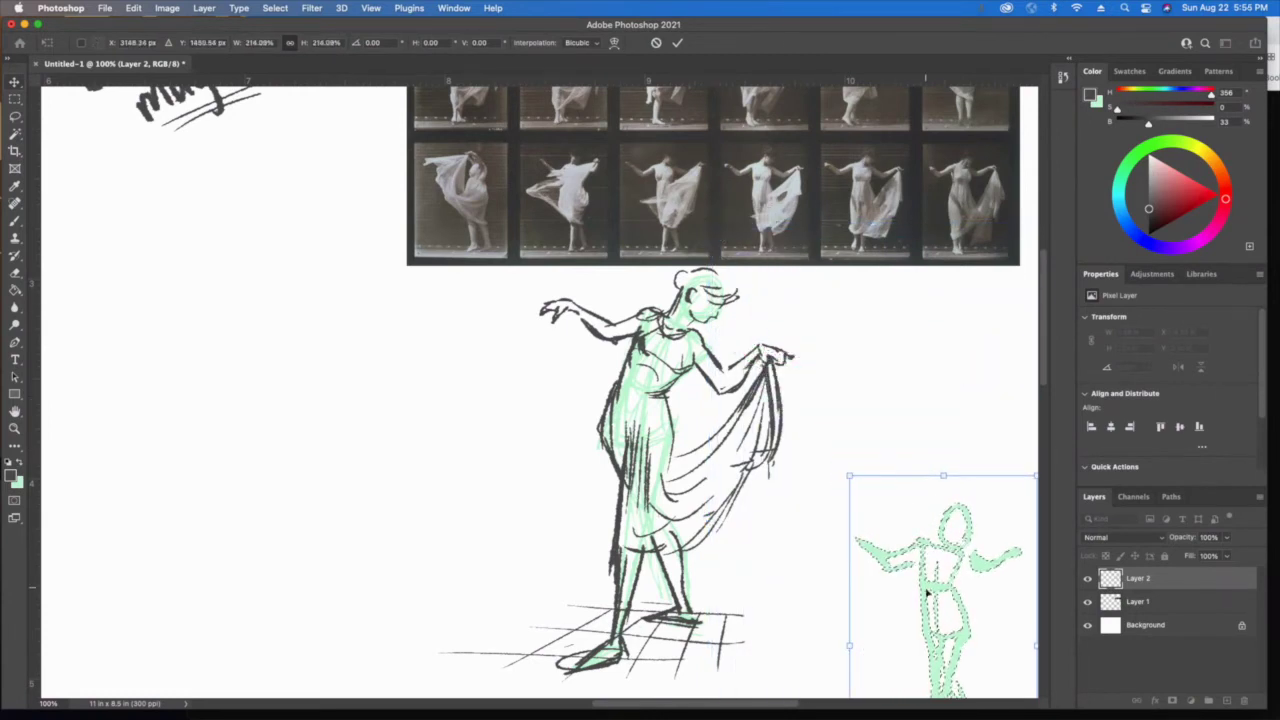
drag(925, 590, 893, 443)
key(Return)
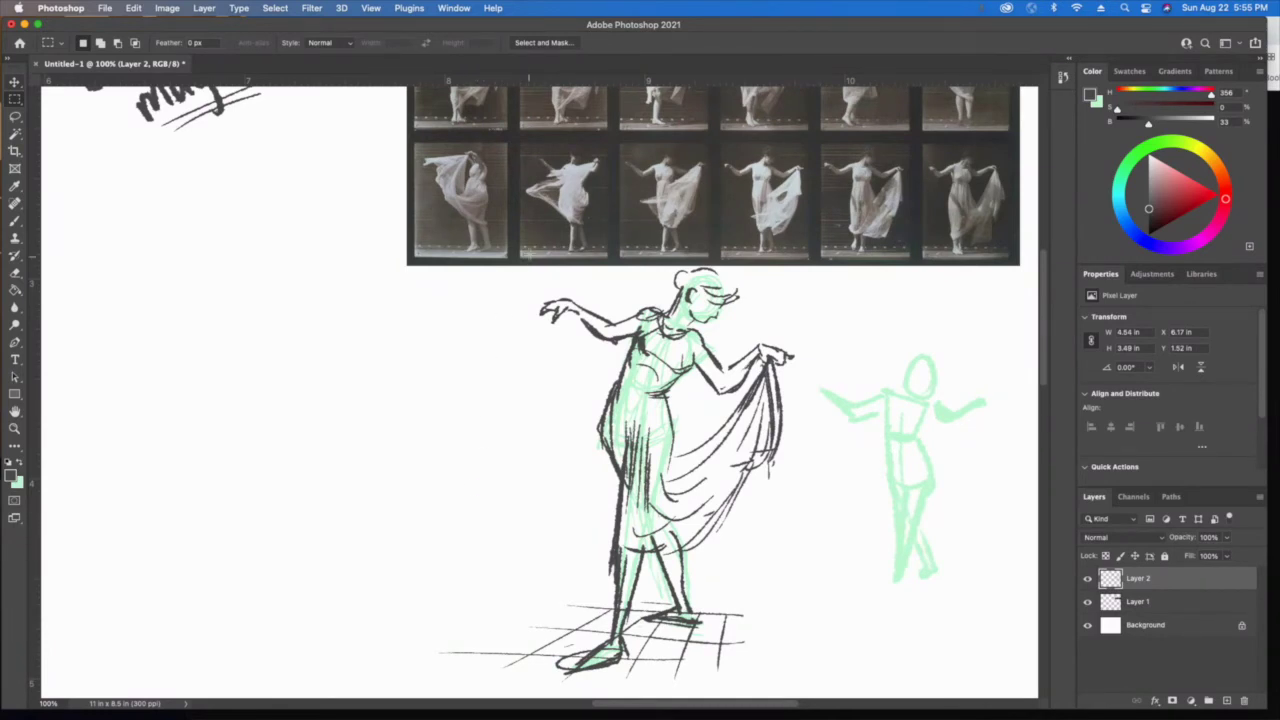
- Brush a light green S-shaped line of action for a second dancer in the empty space below the handwritten title
drag(519, 219, 546, 347)
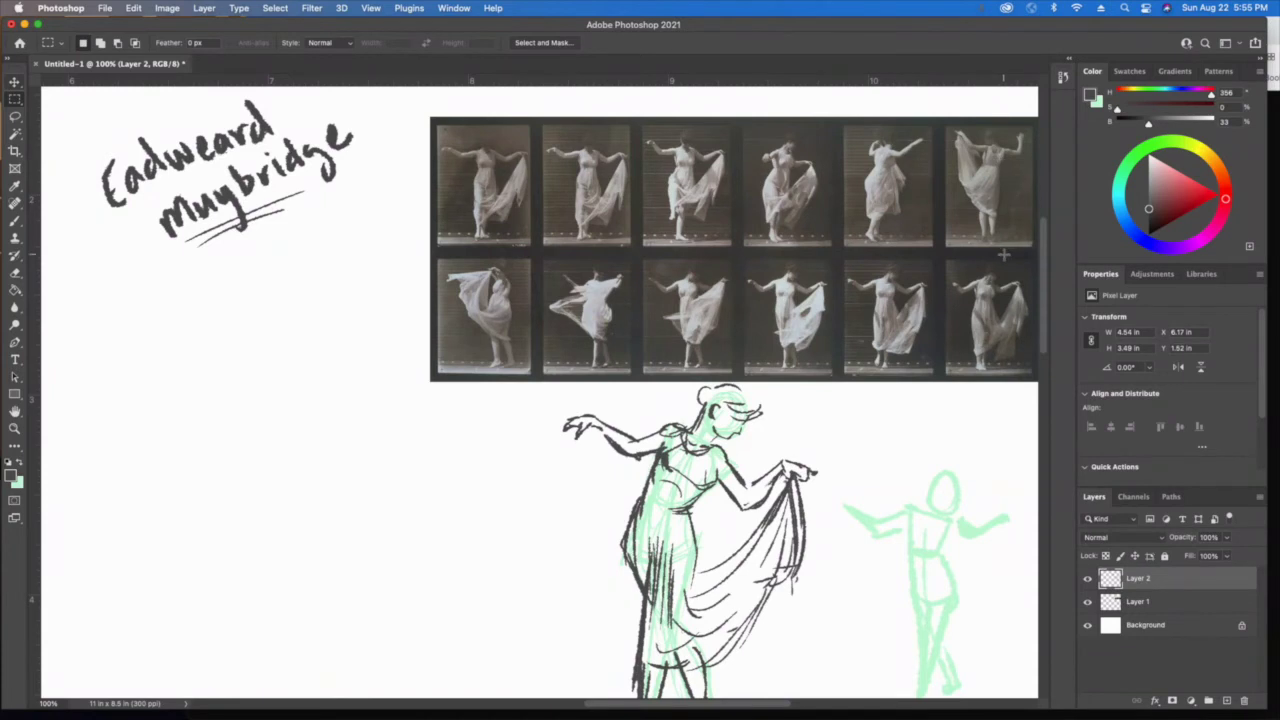
key(x)
drag(999, 255, 999, 131)
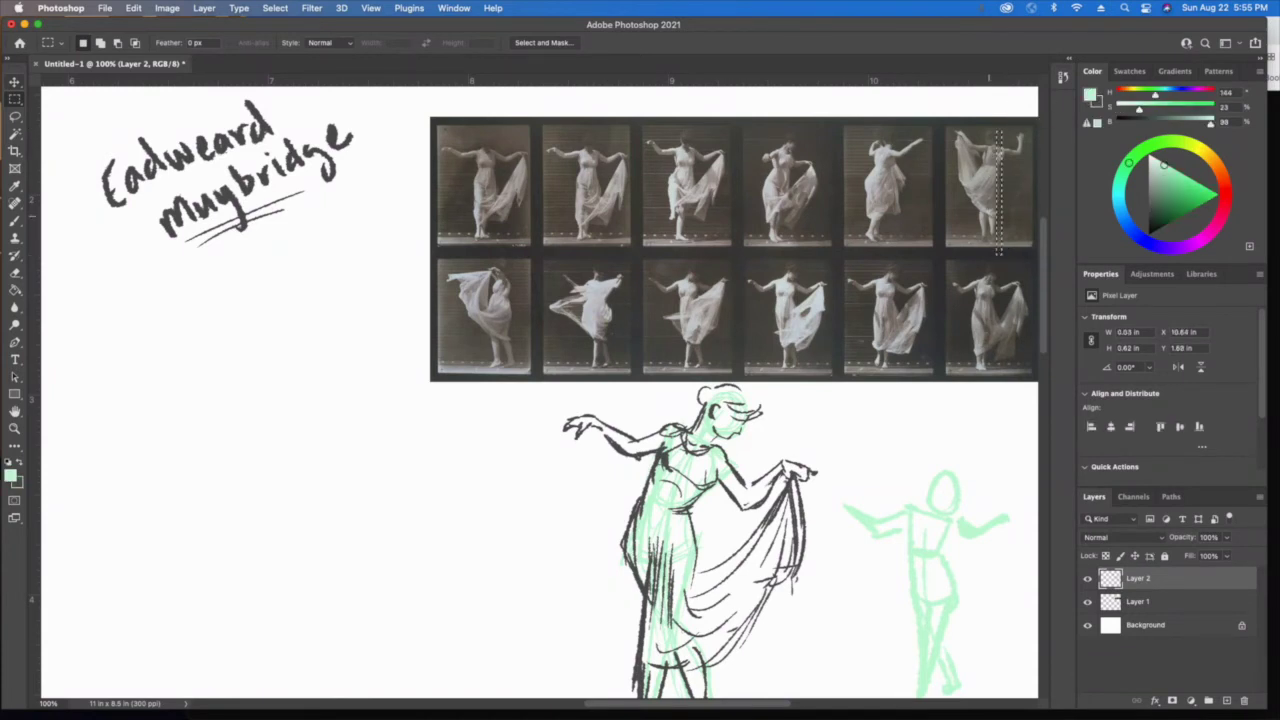
click(1008, 218)
key(b)
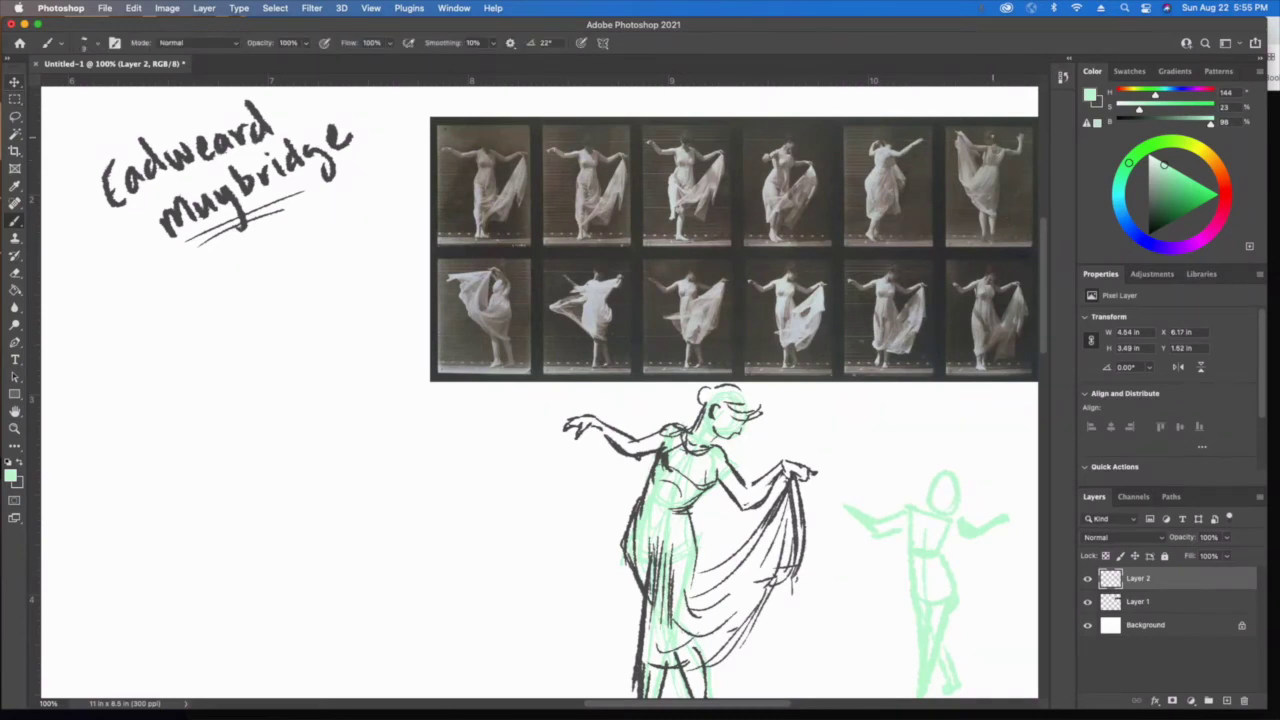
drag(990, 123, 988, 244)
key(ctrl+z)
mouse_move(294, 245)
mouse_down()
mouse_move(326, 304)
mouse_move(270, 475)
mouse_move(288, 560)
mouse_up()
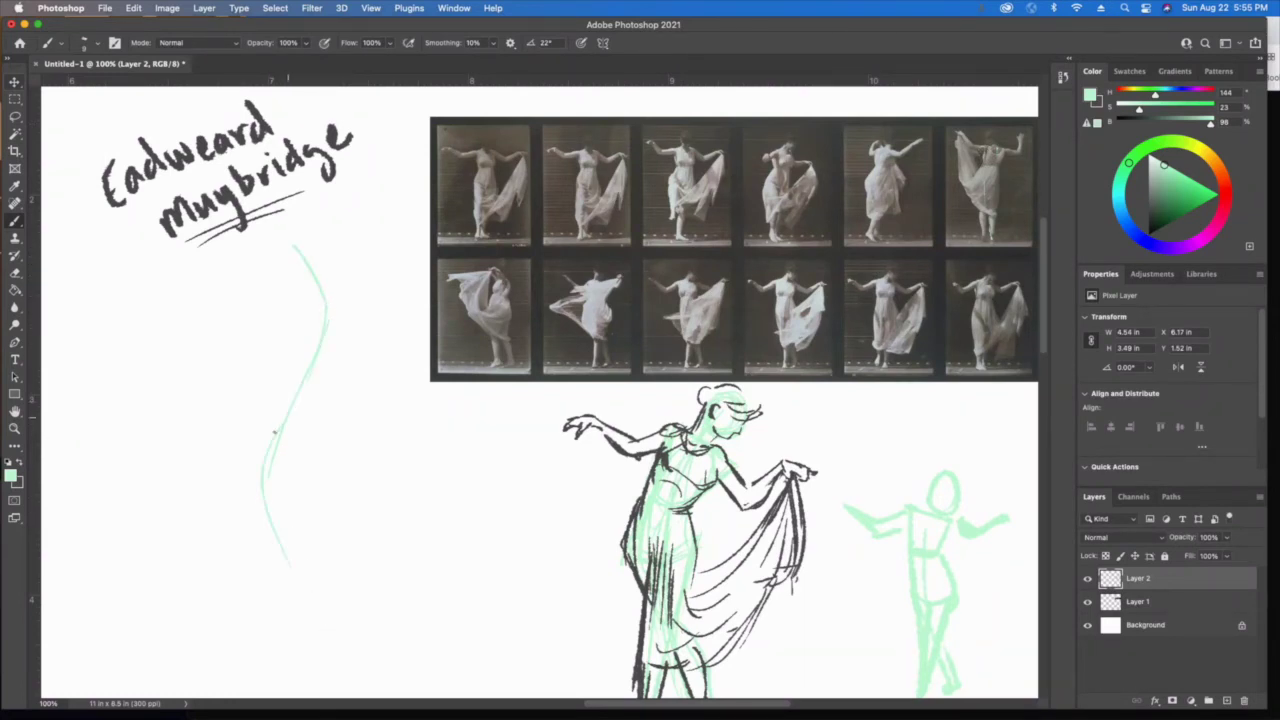
drag(268, 450, 334, 692)
mouse_move(296, 250)
mouse_down()
mouse_move(318, 340)
mouse_move(311, 678)
mouse_up()
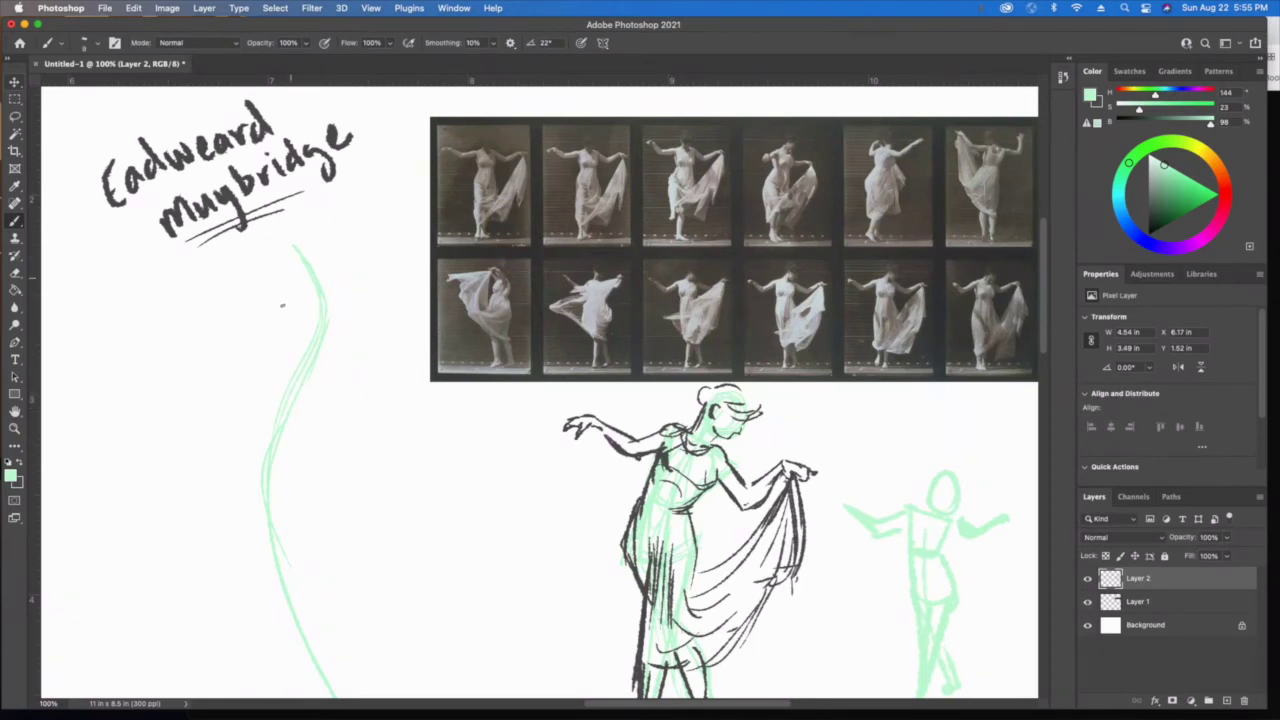
- Sketch the second dancer's slanted shoulder line and both sides of the torso around the line of action in light green
mouse_move(288, 296)
mouse_down()
mouse_move(340, 271)
mouse_move(318, 283)
mouse_move(334, 273)
mouse_move(291, 355)
mouse_up()
drag(354, 274, 350, 359)
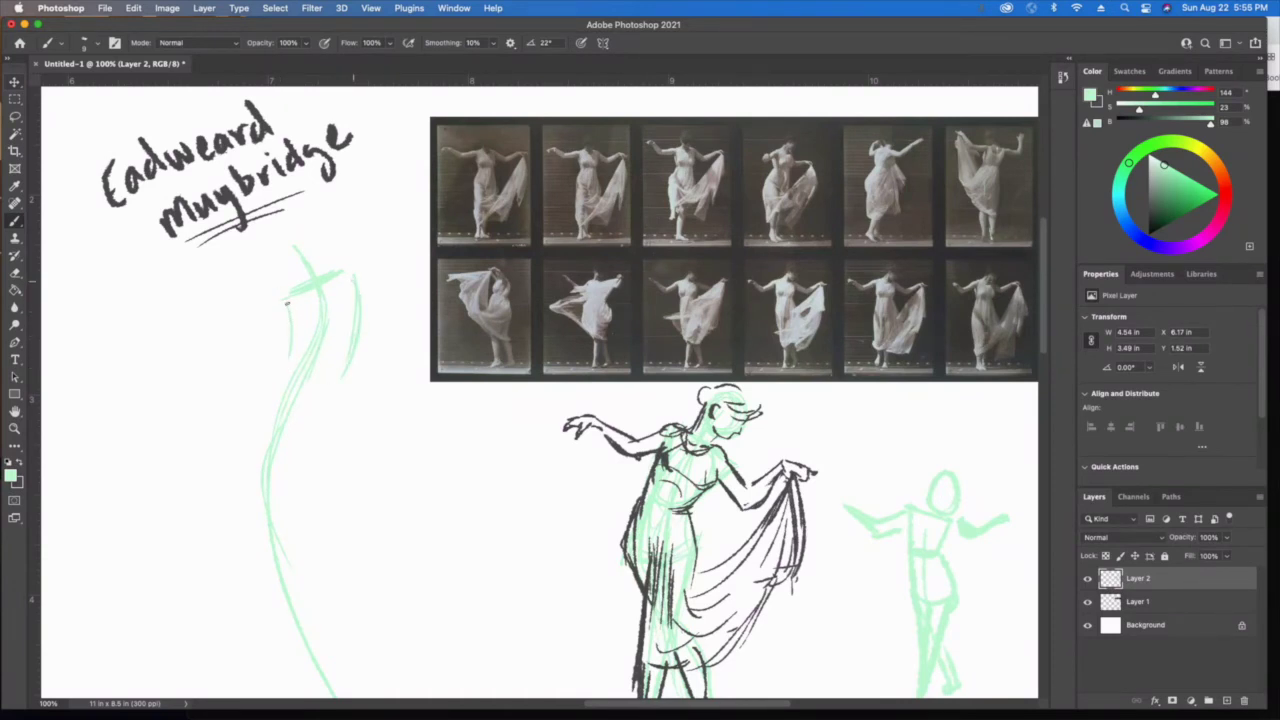
drag(287, 303, 291, 366)
drag(298, 305, 297, 326)
mouse_move(355, 267)
mouse_down()
mouse_move(287, 294)
mouse_move(320, 288)
mouse_up()
- Block in the tilted pelvis with an opposing slant and curve the outer hip down into the thigh
drag(270, 378, 330, 422)
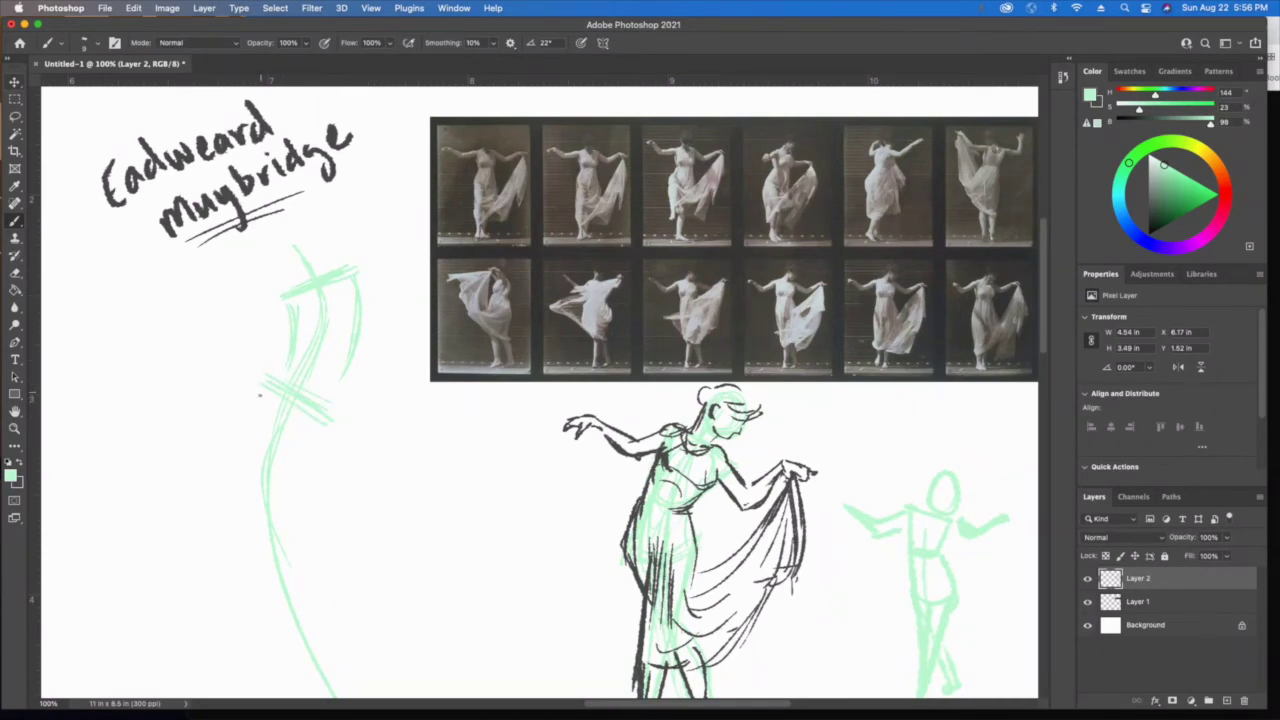
drag(288, 358, 246, 414)
drag(348, 376, 314, 448)
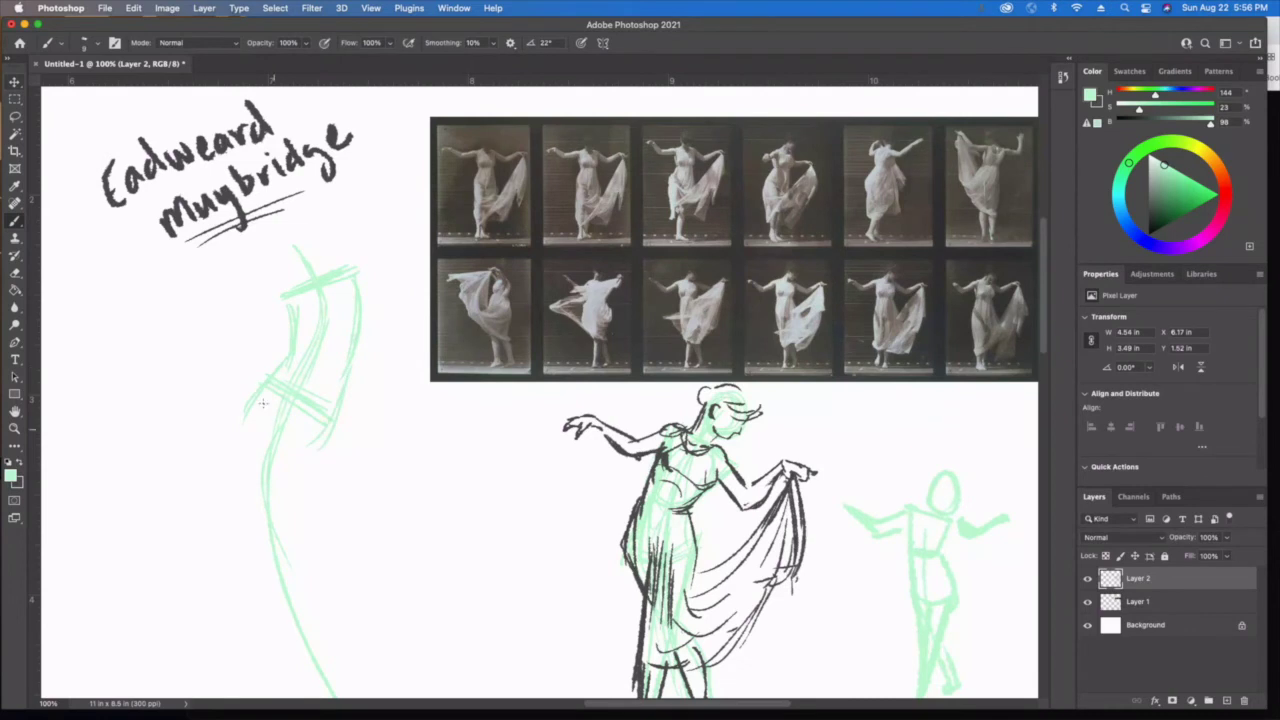
mouse_move(286, 354)
mouse_down()
mouse_move(236, 412)
mouse_move(258, 444)
mouse_move(250, 510)
mouse_up()
drag(246, 418, 262, 508)
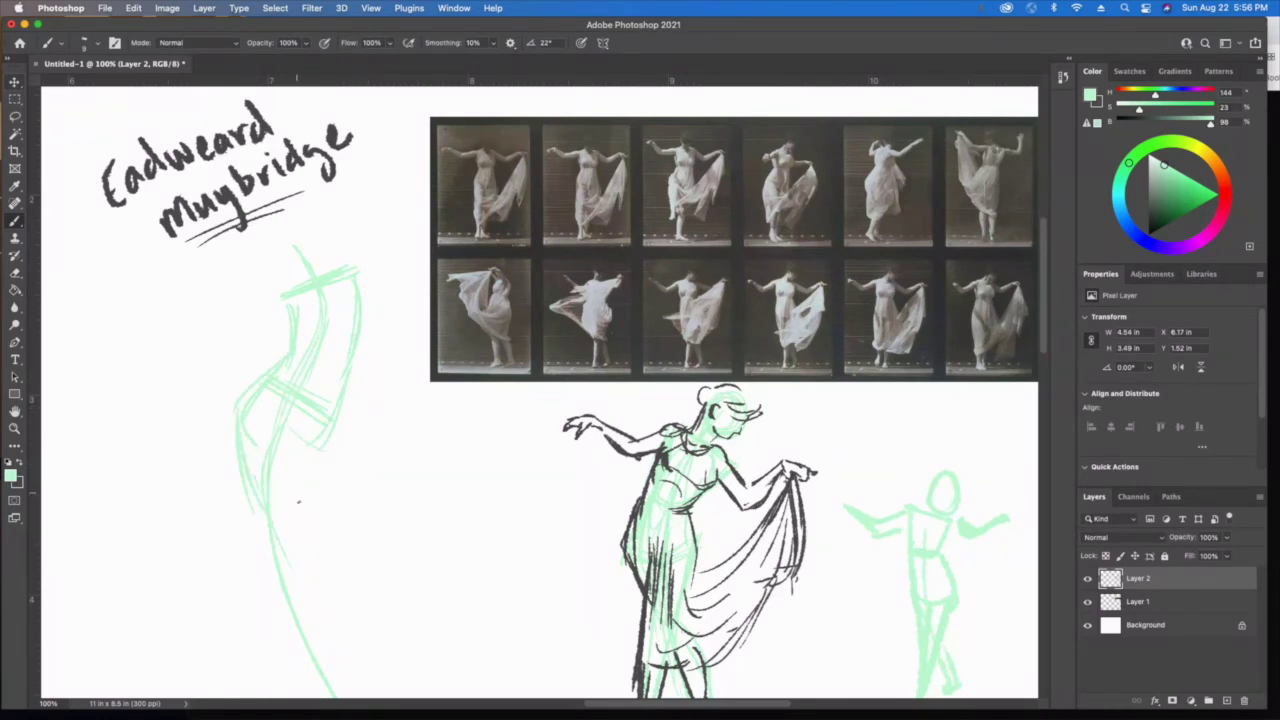
- Sketch the thighs, knees, calves and feet of both legs in light green, following the line of action
drag(284, 436, 301, 523)
drag(336, 426, 329, 497)
drag(329, 440, 308, 530)
drag(331, 444, 312, 516)
mouse_move(282, 460)
mouse_down()
mouse_move(299, 524)
mouse_move(290, 578)
mouse_move(306, 588)
mouse_up()
mouse_move(296, 542)
mouse_down()
mouse_move(288, 626)
mouse_move(298, 614)
mouse_move(300, 662)
mouse_move(308, 642)
mouse_up()
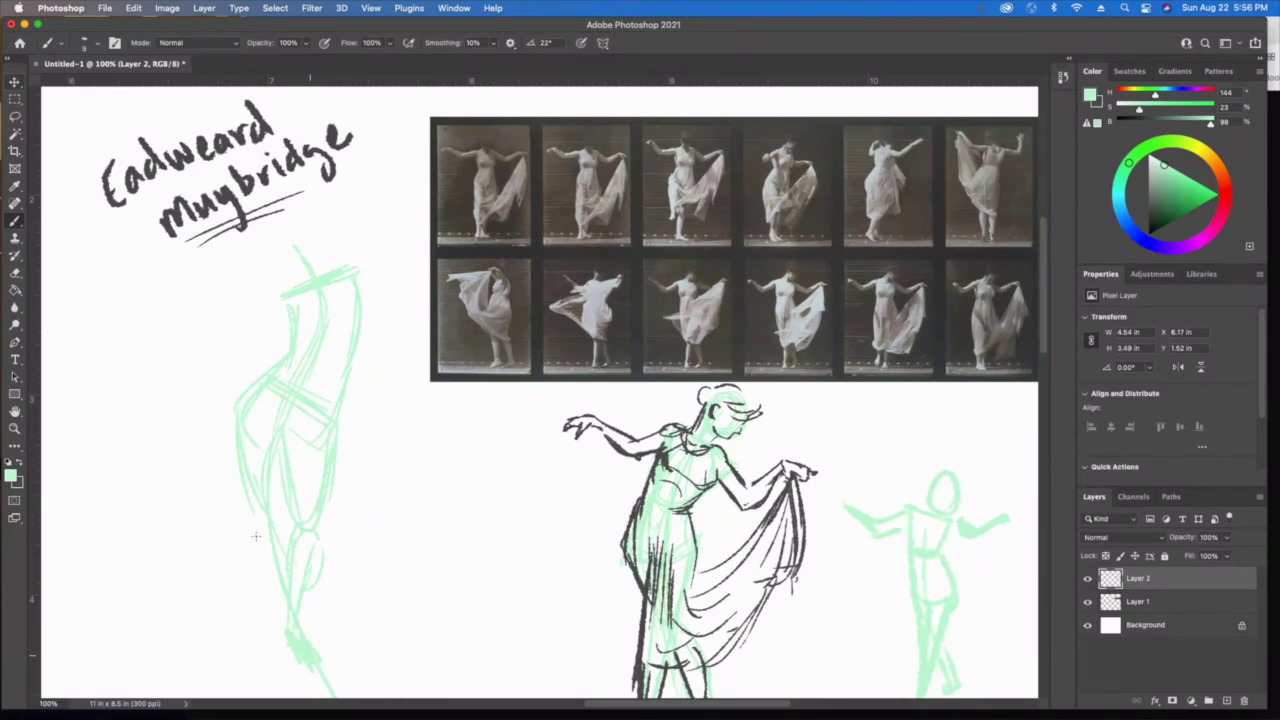
mouse_move(257, 520)
mouse_down()
mouse_move(246, 556)
mouse_move(264, 646)
mouse_up()
mouse_move(266, 596)
mouse_down()
mouse_move(252, 660)
mouse_move(286, 666)
mouse_move(276, 662)
mouse_up()
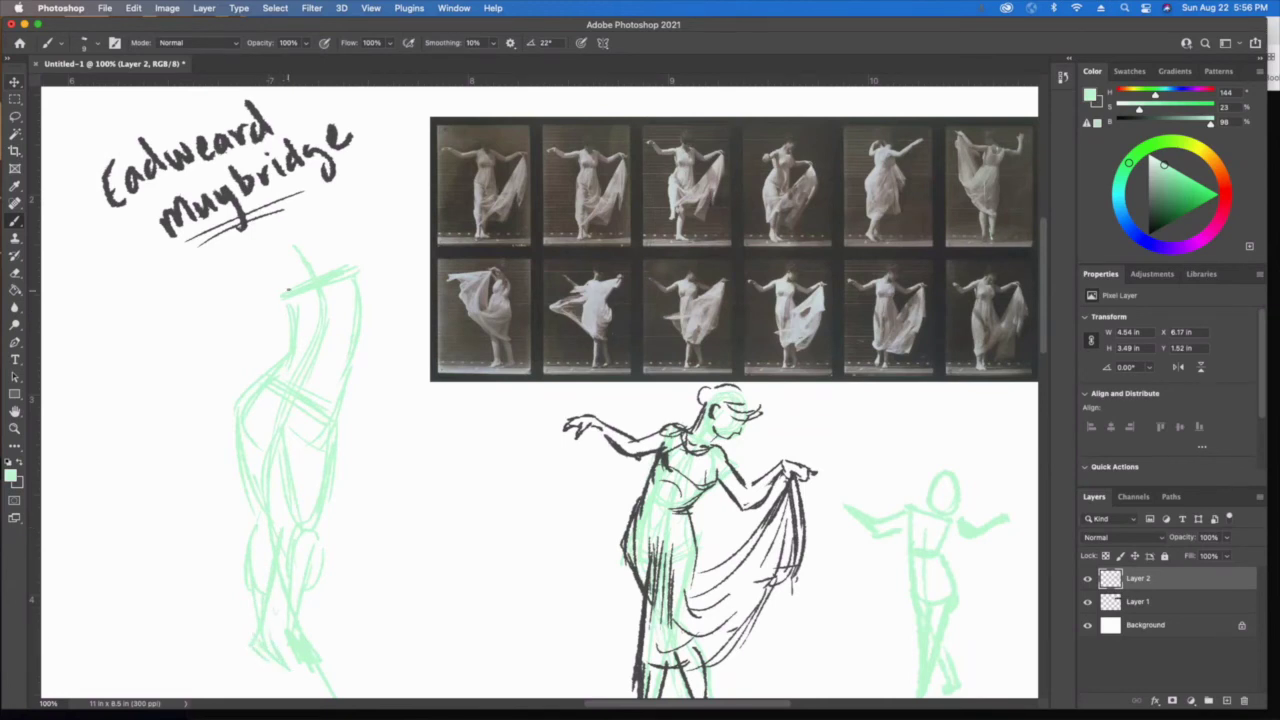
- Sketch both raised arms with hands, the head with a hair bun, and fabric hanging from the raised hand to the skirt
mouse_move(304, 298)
mouse_down()
mouse_move(250, 317)
mouse_move(170, 254)
mouse_move(204, 268)
mouse_up()
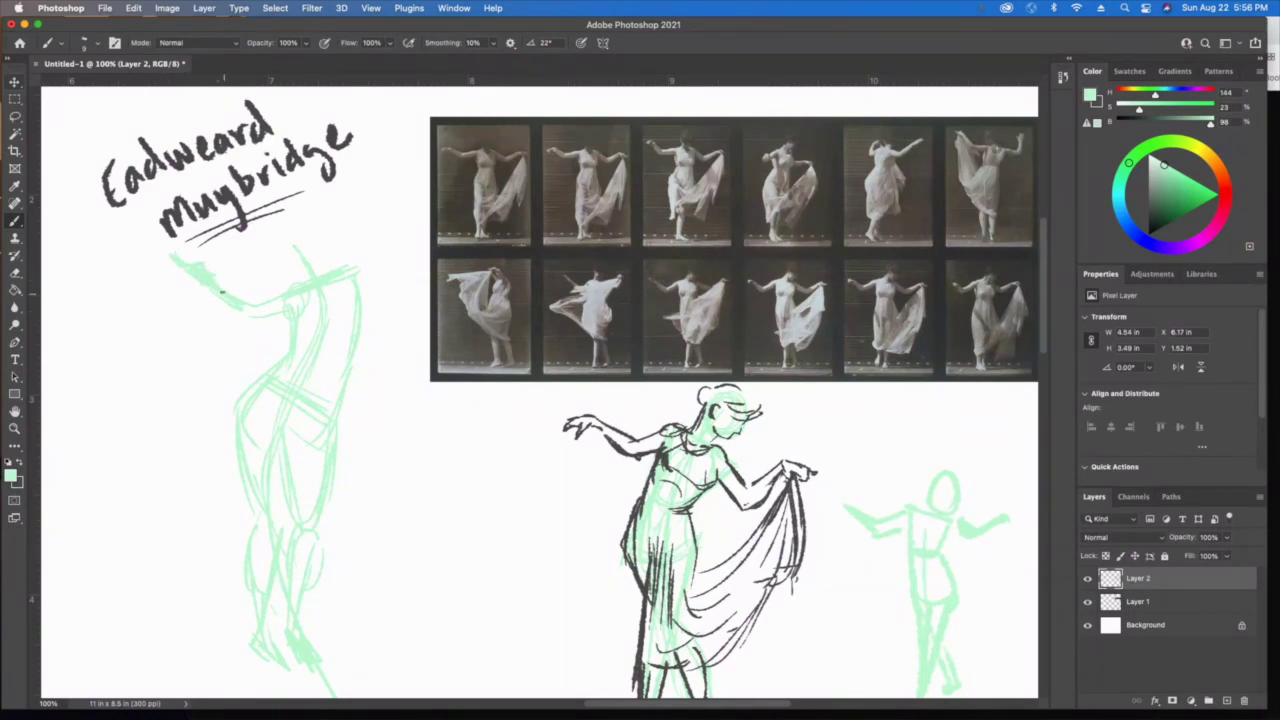
drag(236, 309, 258, 313)
drag(345, 270, 390, 272)
mouse_move(360, 284)
mouse_down()
mouse_move(399, 303)
mouse_move(412, 258)
mouse_move(394, 220)
mouse_move(412, 232)
mouse_up()
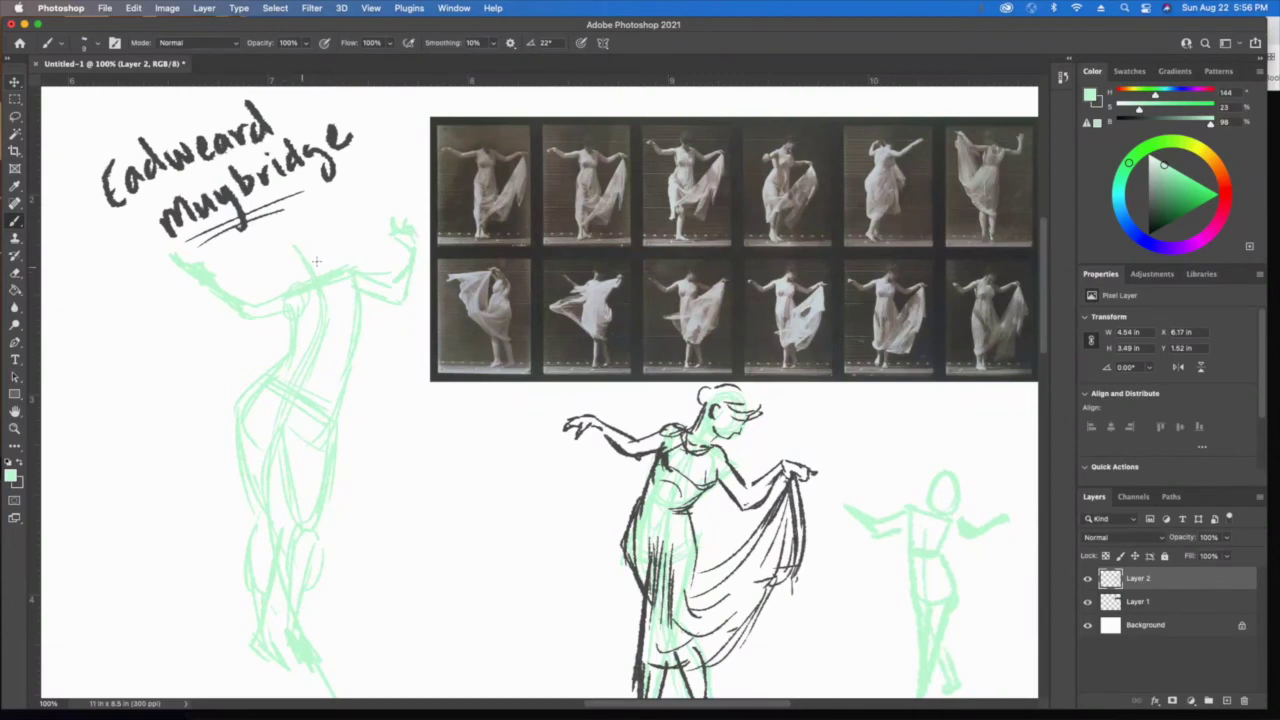
mouse_move(316, 262)
mouse_down()
mouse_move(290, 262)
mouse_move(320, 255)
mouse_move(285, 250)
mouse_move(278, 232)
mouse_move(334, 240)
mouse_move(325, 250)
mouse_up()
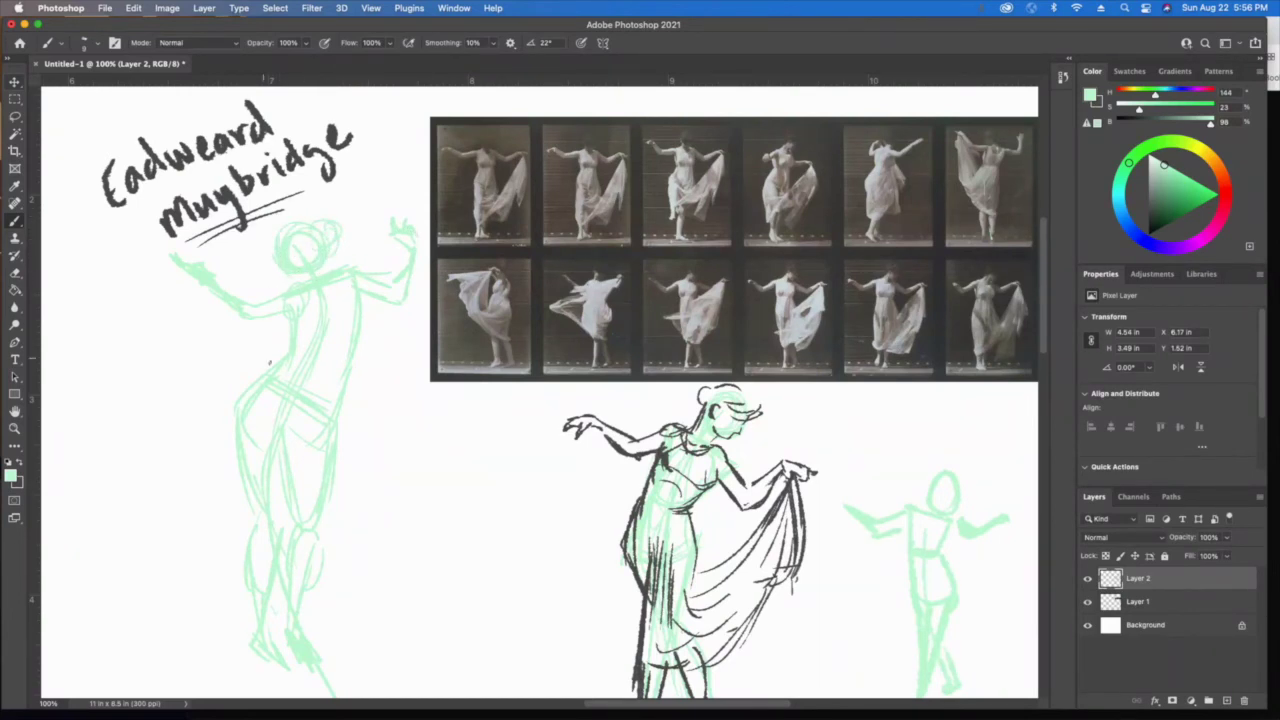
mouse_move(231, 474)
mouse_down()
mouse_move(174, 294)
mouse_move(220, 526)
mouse_up()
mouse_move(186, 322)
mouse_down()
mouse_move(220, 553)
mouse_move(244, 546)
mouse_move(170, 540)
mouse_up()
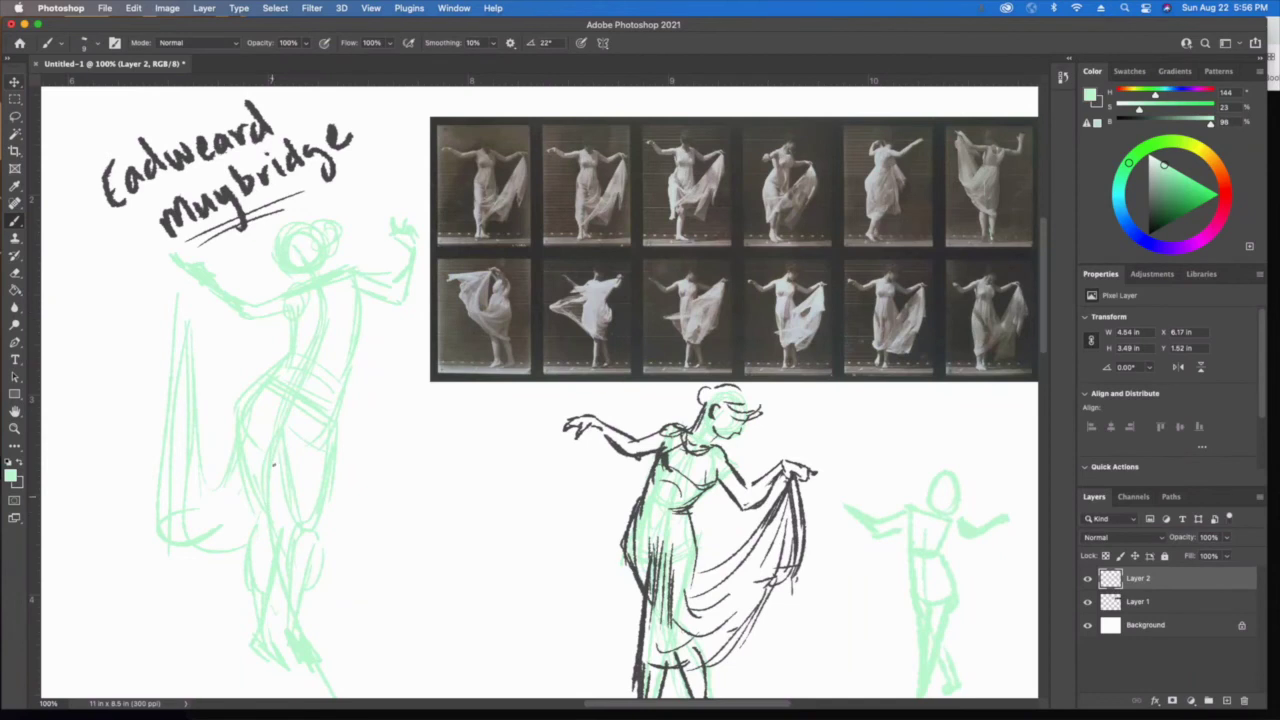
- Draw a vertical green guide line with end marks beside the second dancer and circle the last photo in the upper reference row
mouse_move(427, 413)
mouse_down()
mouse_move(409, 414)
mouse_move(416, 624)
mouse_up()
drag(406, 637, 430, 634)
drag(400, 412, 425, 410)
mouse_move(960, 112)
mouse_down()
mouse_move(1025, 160)
mouse_move(945, 150)
mouse_up()
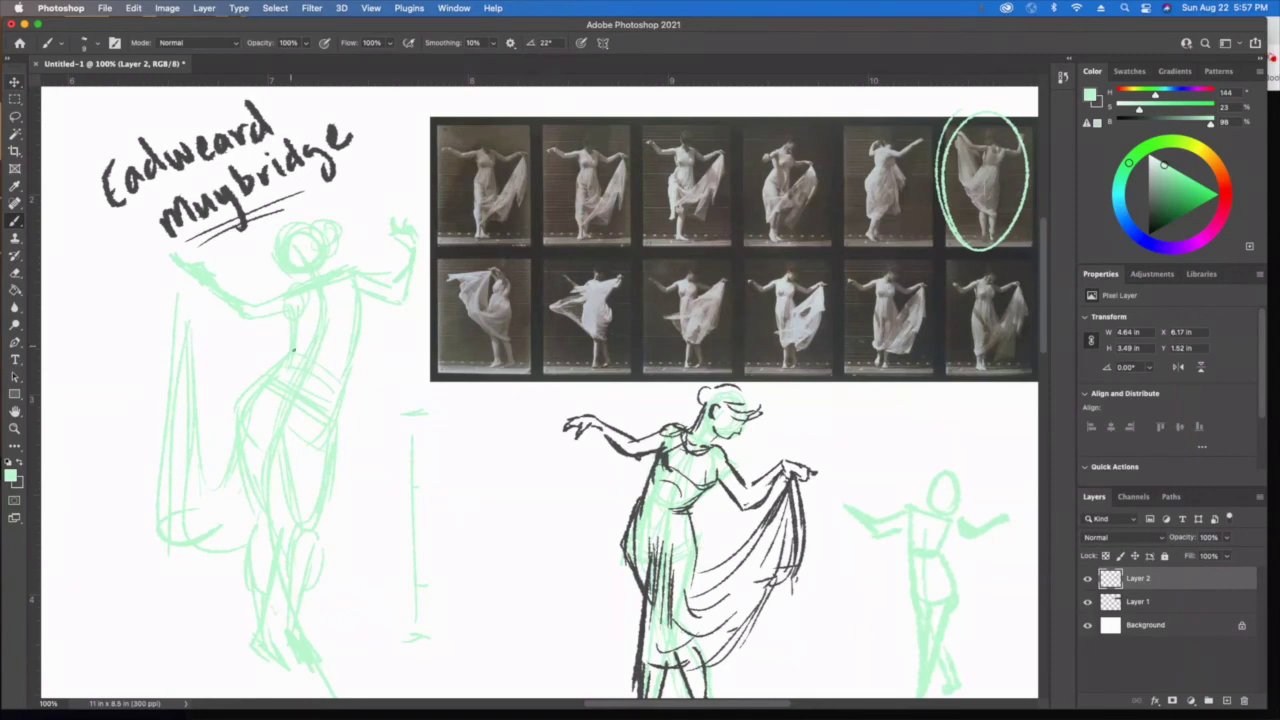
- On a new layer, ink the second dancer's head, hair bun, neck and both raised arms with hands in dark grey
key(x)
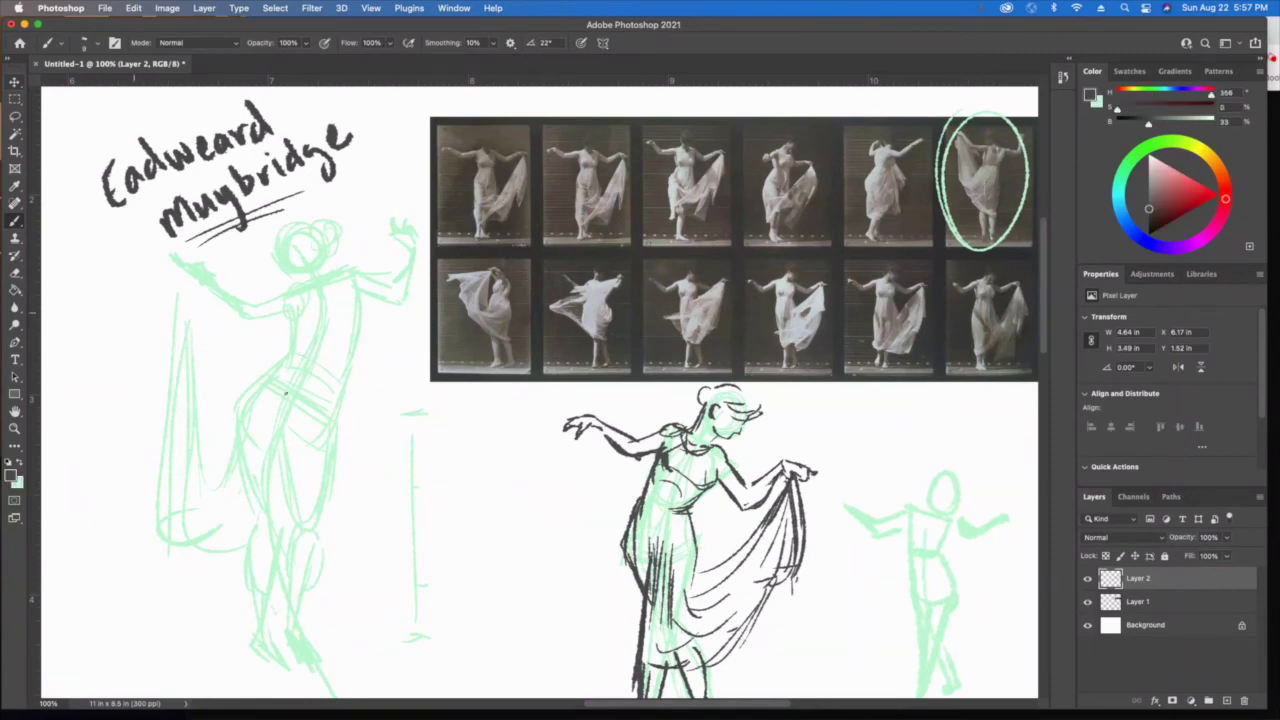
click(1227, 701)
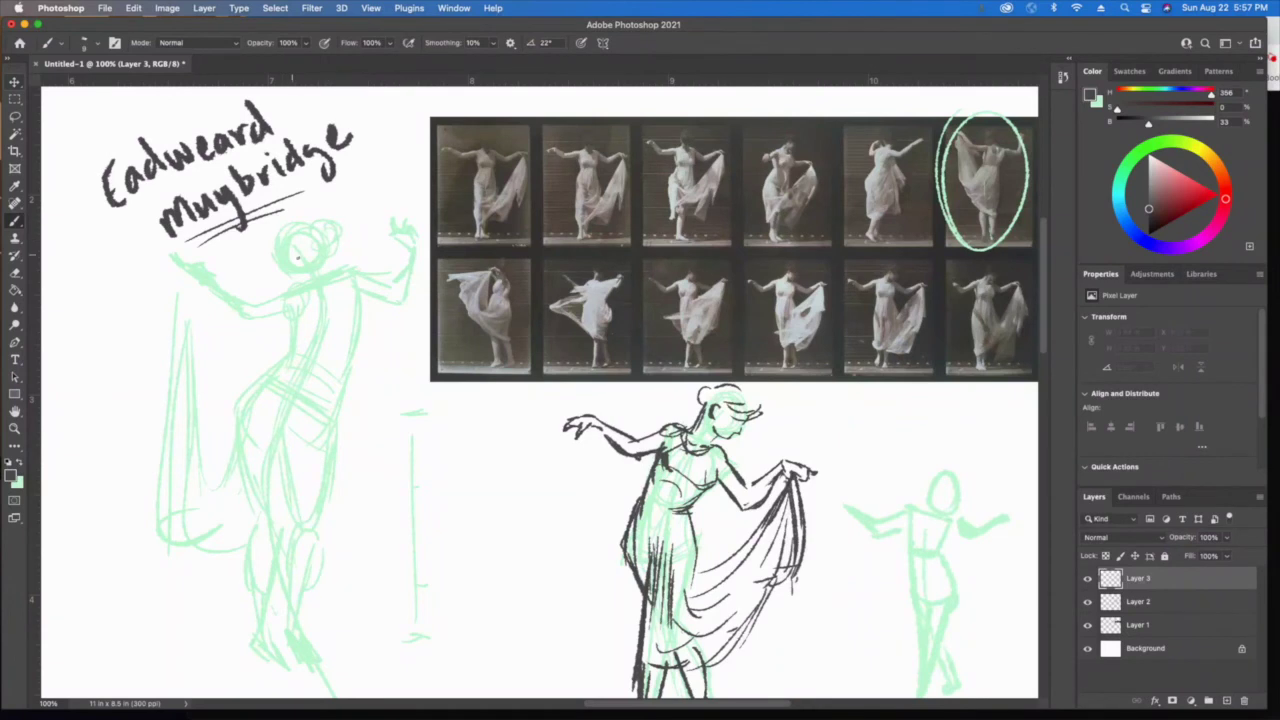
mouse_move(271, 246)
mouse_down()
mouse_move(279, 261)
mouse_move(312, 244)
mouse_move(304, 216)
mouse_move(308, 241)
mouse_move(324, 225)
mouse_move(276, 238)
mouse_move(272, 258)
mouse_move(316, 258)
mouse_move(326, 244)
mouse_move(326, 278)
mouse_move(352, 268)
mouse_up()
mouse_move(336, 282)
mouse_down()
mouse_move(354, 310)
mouse_move(296, 324)
mouse_move(279, 282)
mouse_move(284, 300)
mouse_move(250, 301)
mouse_move(233, 323)
mouse_move(244, 302)
mouse_move(202, 290)
mouse_up()
mouse_move(240, 306)
mouse_down()
mouse_move(222, 318)
mouse_move(206, 279)
mouse_move(179, 260)
mouse_move(197, 284)
mouse_up()
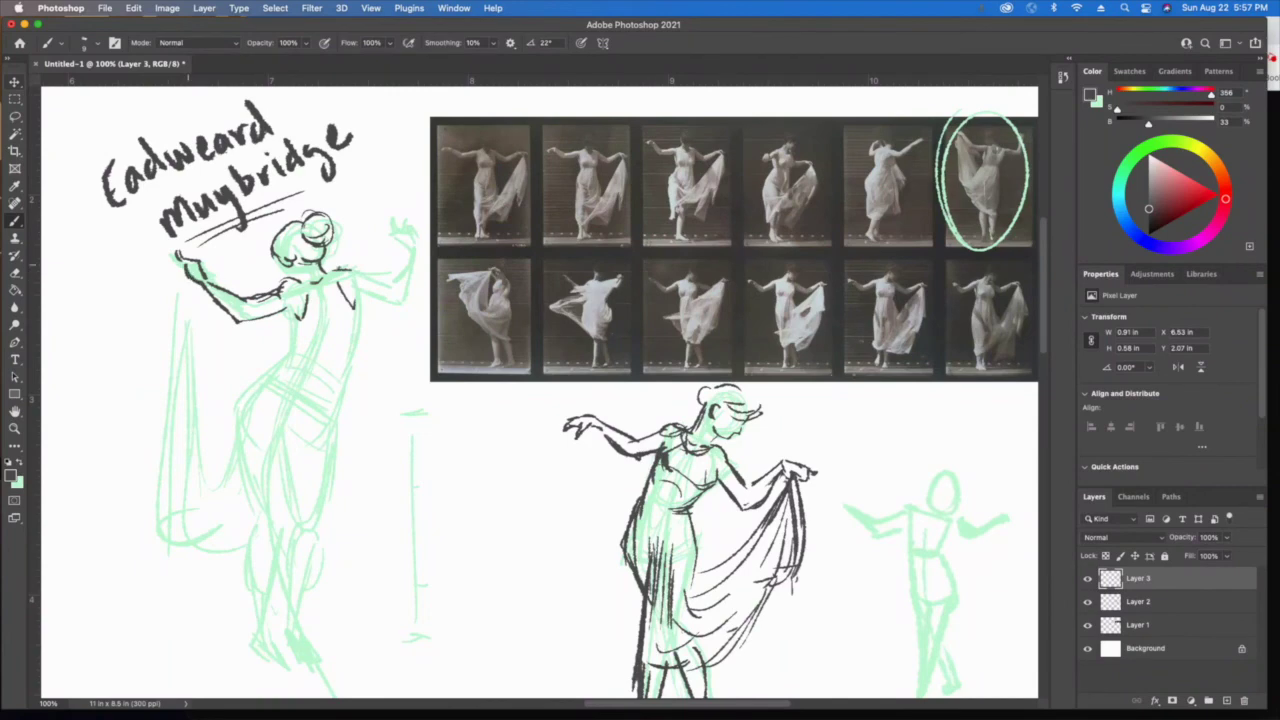
mouse_move(345, 268)
mouse_down()
mouse_move(394, 286)
mouse_move(392, 304)
mouse_move(416, 250)
mouse_move(404, 273)
mouse_move(411, 230)
mouse_move(390, 215)
mouse_move(393, 236)
mouse_up()
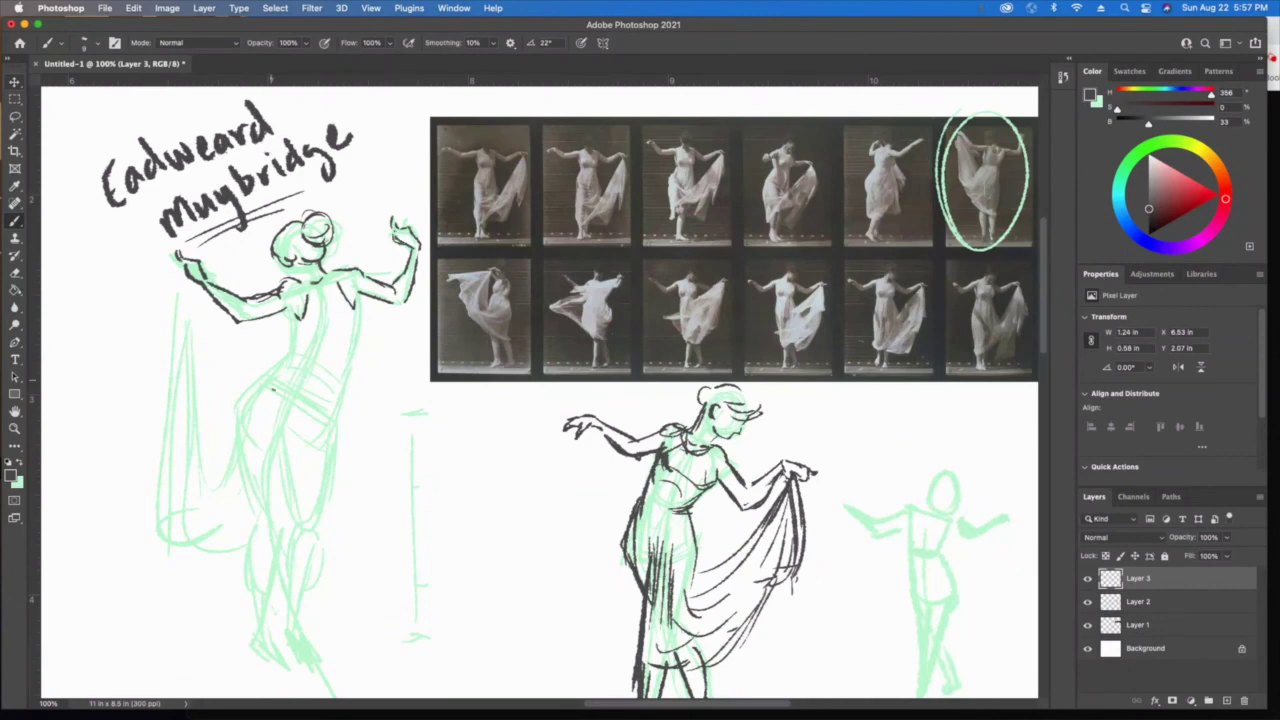
- Ink both sides of the torso, the dress's scooped back neckline with shoulder straps, and the curved waistline
drag(288, 302, 293, 355)
drag(358, 306, 355, 356)
drag(302, 282, 334, 308)
mouse_move(310, 306)
mouse_down()
mouse_move(328, 298)
mouse_move(290, 324)
mouse_up()
mouse_move(338, 273)
mouse_down()
mouse_move(356, 309)
mouse_move(337, 386)
mouse_up()
drag(288, 352, 328, 372)
- Ink the outer hip, the skirt's straight side edge and long diagonal folds sweeping from the waist across the hips
mouse_move(284, 364)
mouse_down()
mouse_move(328, 384)
mouse_move(279, 361)
mouse_move(238, 394)
mouse_move(232, 420)
mouse_up()
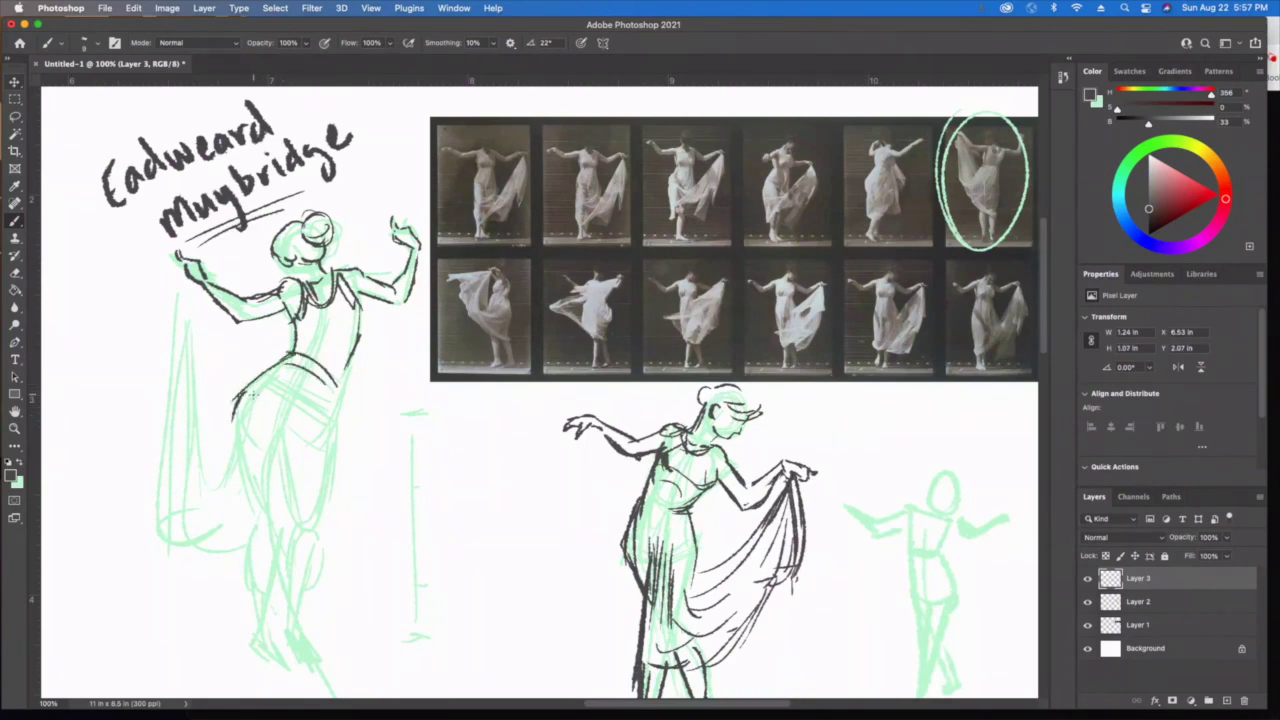
mouse_move(296, 374)
mouse_down()
mouse_move(232, 430)
mouse_move(205, 484)
mouse_move(214, 494)
mouse_up()
mouse_move(326, 400)
mouse_down()
mouse_move(232, 510)
mouse_move(324, 492)
mouse_up()
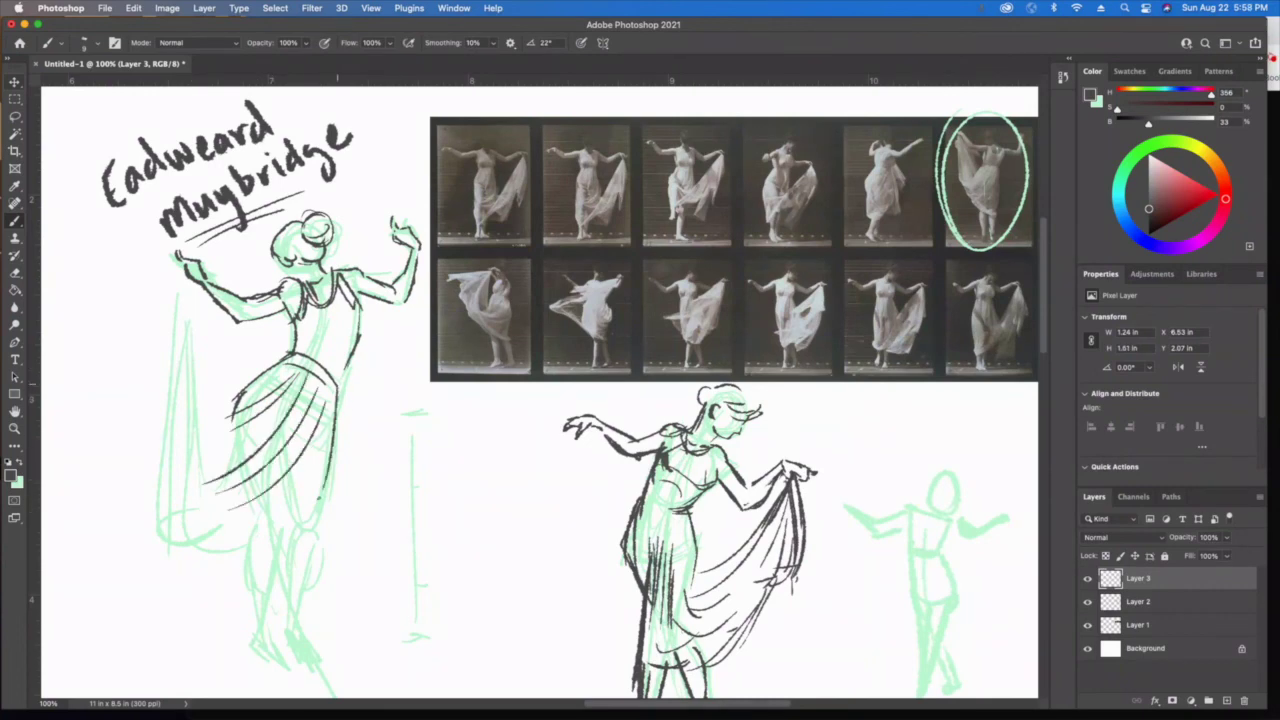
mouse_move(338, 378)
mouse_down()
mouse_move(320, 524)
mouse_move(218, 544)
mouse_up()
drag(314, 496, 204, 532)
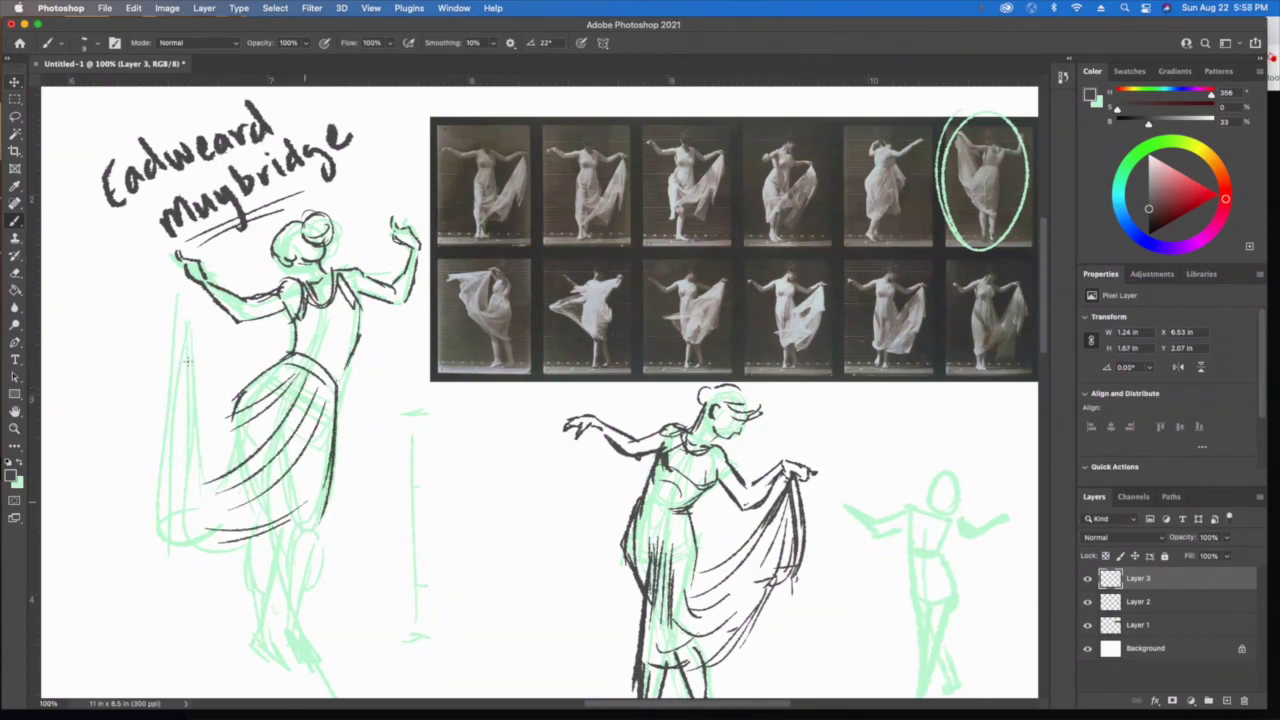
- Ink the fabric hanging from the raised hand with long folds and an outer edge, and sweep the hem across the legs
drag(184, 330, 172, 444)
mouse_move(188, 284)
mouse_down()
mouse_move(162, 516)
mouse_move(196, 484)
mouse_up()
mouse_move(204, 326)
mouse_down()
mouse_move(214, 472)
mouse_move(222, 446)
mouse_move(208, 424)
mouse_up()
mouse_move(194, 290)
mouse_down()
mouse_move(216, 414)
mouse_move(182, 342)
mouse_up()
mouse_move(186, 270)
mouse_down()
mouse_move(160, 382)
mouse_move(156, 520)
mouse_up()
mouse_move(152, 466)
mouse_down()
mouse_move(178, 532)
mouse_move(214, 550)
mouse_up()
mouse_move(174, 526)
mouse_down()
mouse_move(228, 538)
mouse_move(330, 508)
mouse_move(306, 596)
mouse_up()
- Ink both lower legs and pointed feet below the skirt hem in dark grey
mouse_move(322, 514)
mouse_down()
mouse_move(294, 612)
mouse_move(282, 602)
mouse_move(310, 662)
mouse_up()
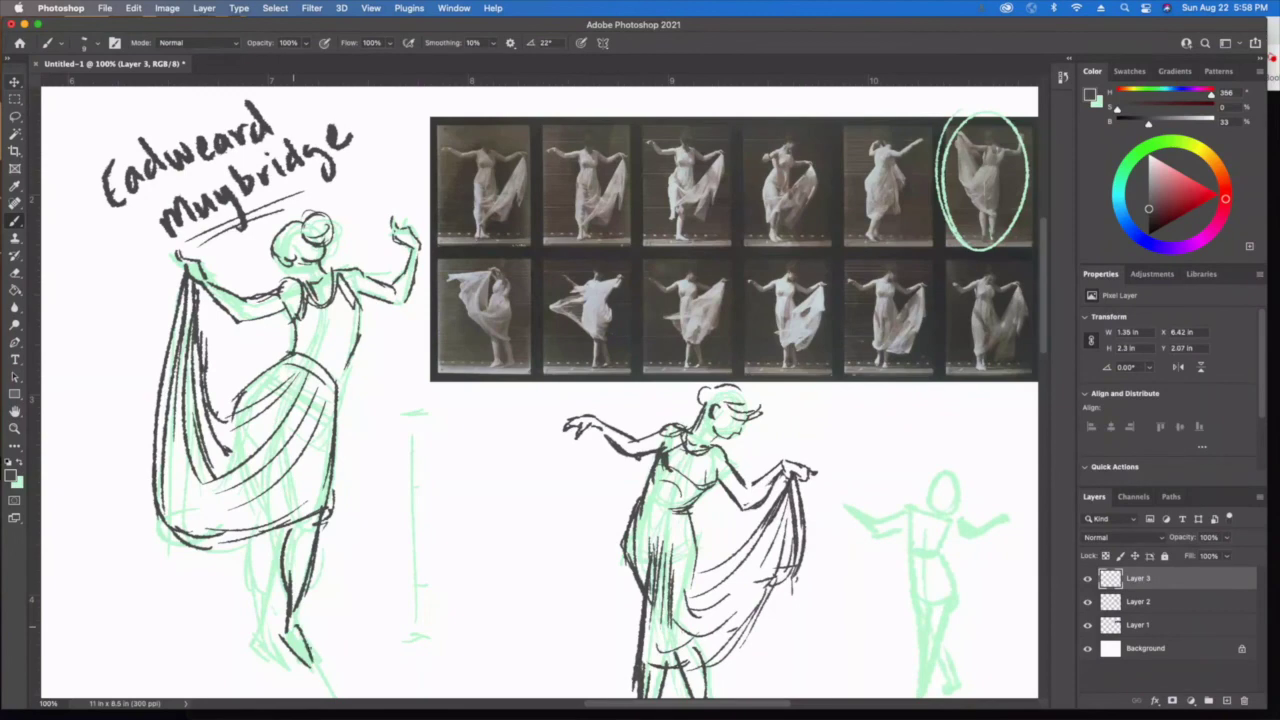
drag(300, 614, 310, 660)
drag(310, 662, 320, 674)
mouse_move(246, 624)
mouse_down()
mouse_move(250, 656)
mouse_move(276, 664)
mouse_up()
drag(256, 588, 248, 640)
drag(256, 566, 258, 588)
mouse_move(266, 572)
mouse_down()
mouse_move(276, 634)
mouse_move(274, 576)
mouse_up()
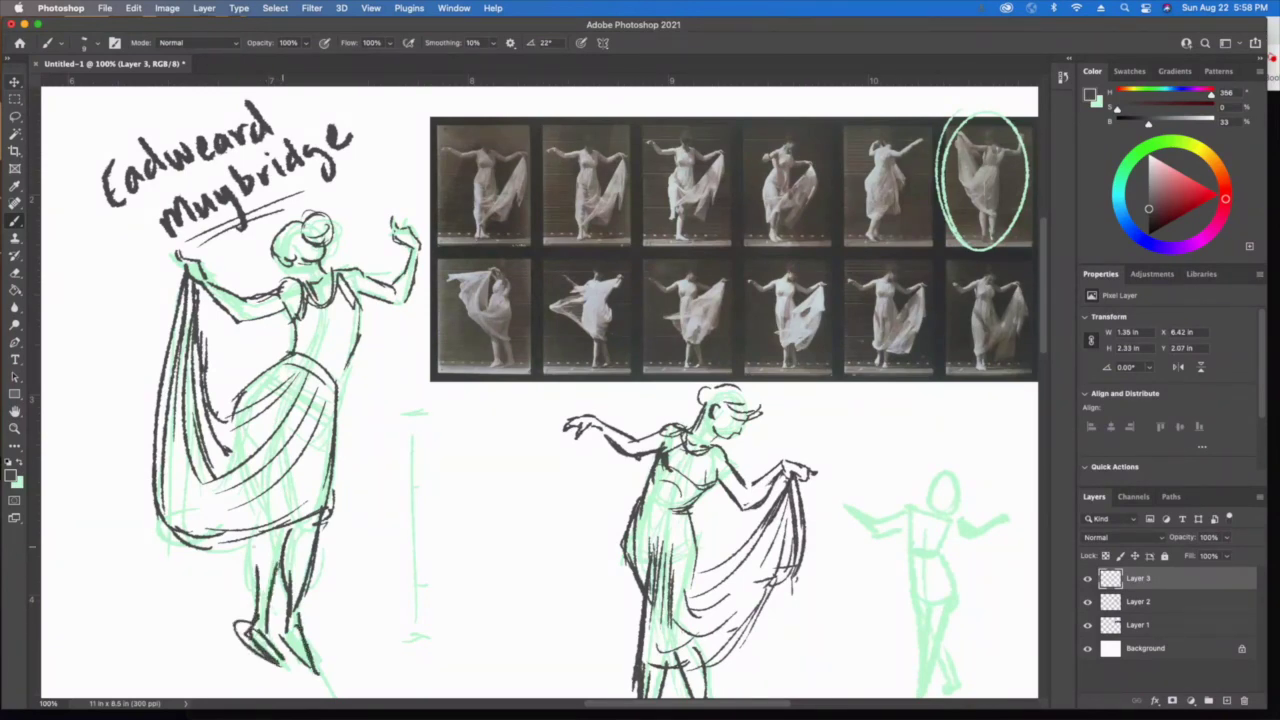
drag(256, 534, 250, 572)
drag(254, 574, 250, 584)
drag(234, 362, 230, 386)
drag(612, 516, 617, 580)
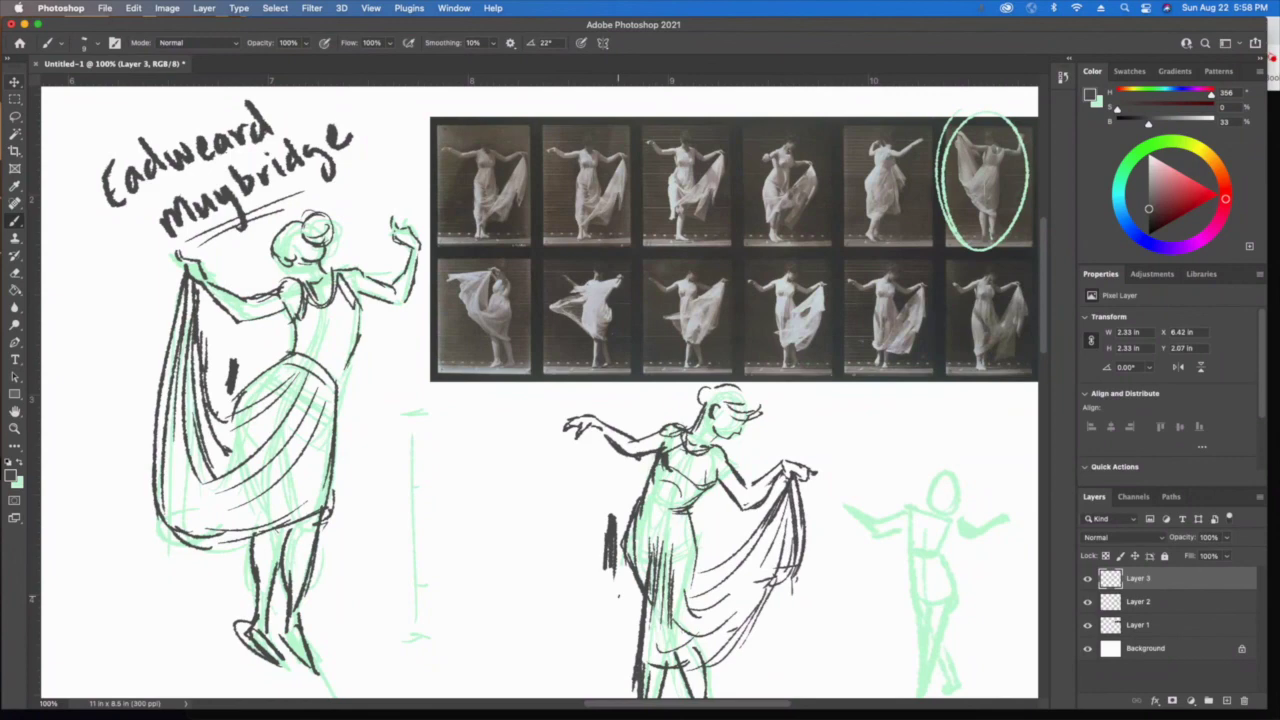
drag(645, 410, 756, 470)
drag(584, 554, 677, 543)
key(super+z)
key(super+z)
key(super+z)
key(super+z)
key(super+z)
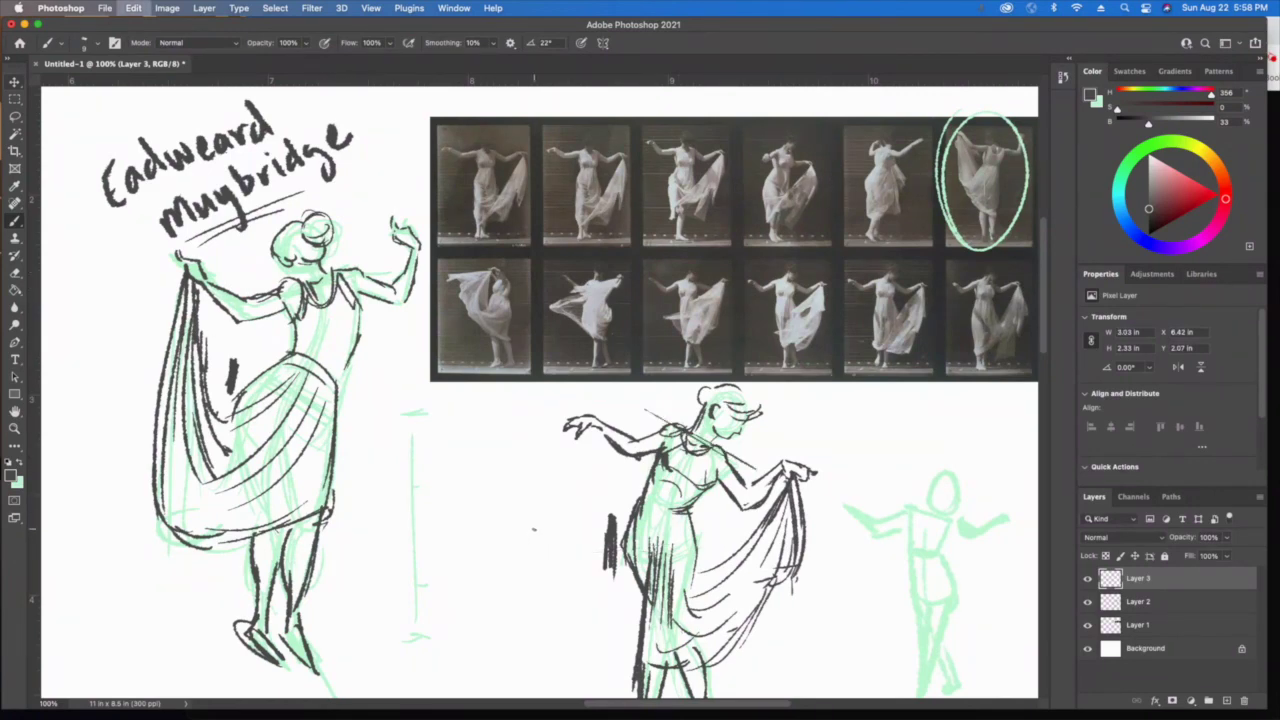